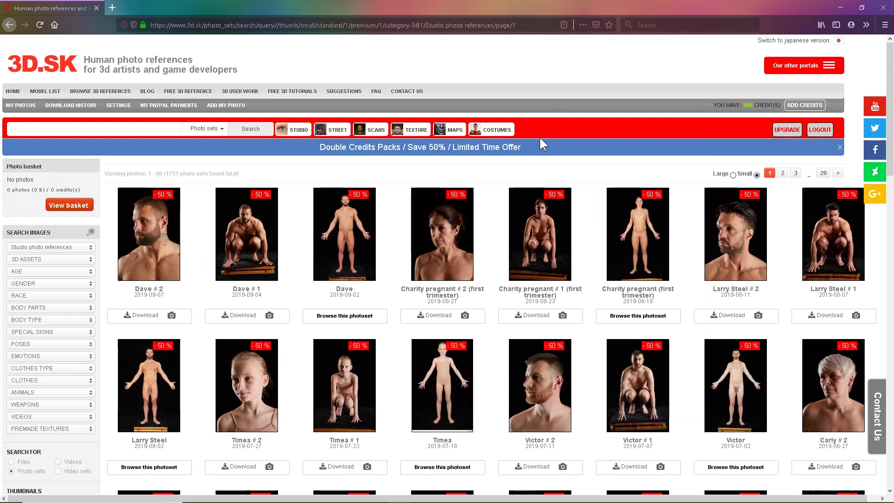
- Browse the reference site's studio photo sets, 3D scans and premade head textures
scroll(539, 136, down, 4)
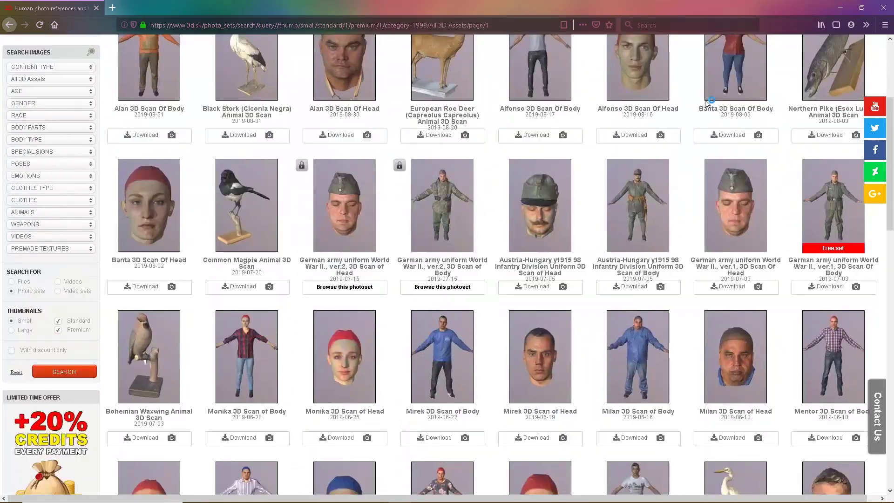
scroll(706, 103, down, 7)
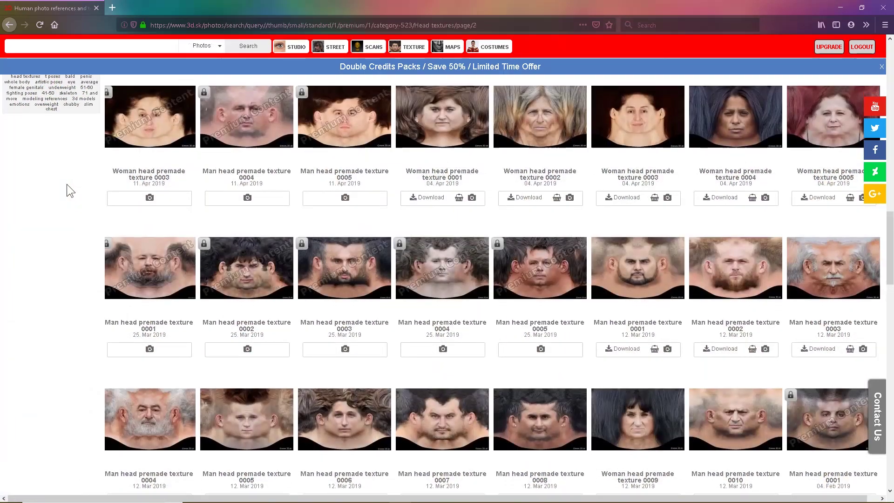
scroll(66, 184, down, 2)
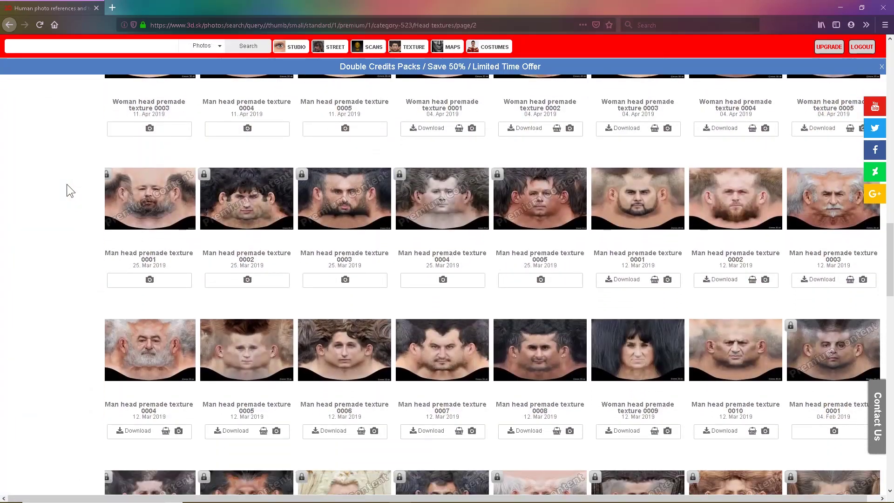
scroll(66, 183, down, 8)
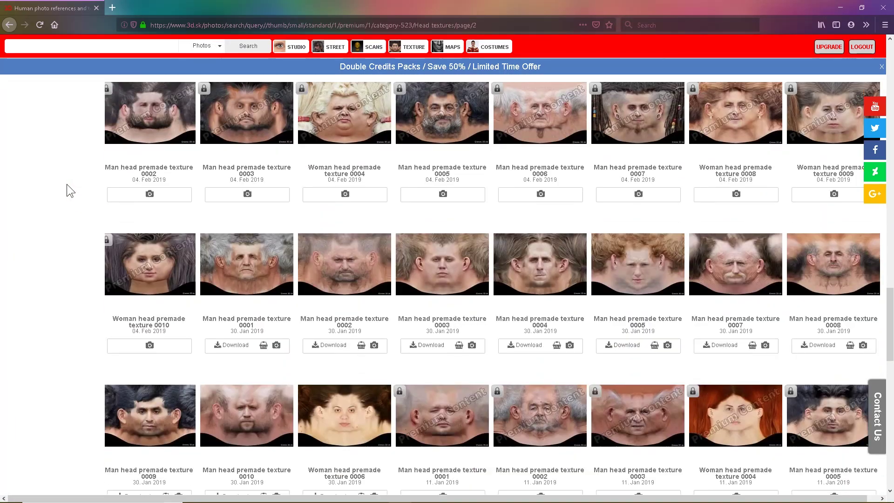
scroll(66, 183, down, 1)
scroll(67, 184, down, 6)
scroll(66, 183, down, 2)
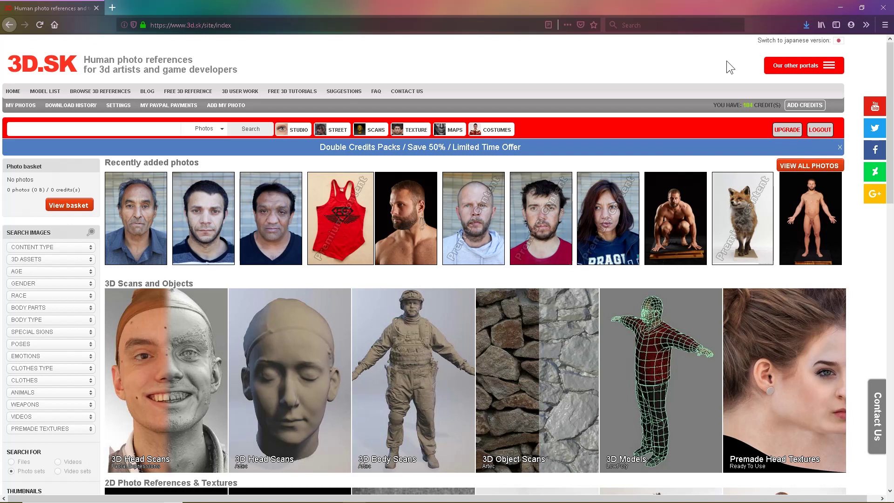
- Search the photo sets with the content type set to Street photo references
click(60, 245)
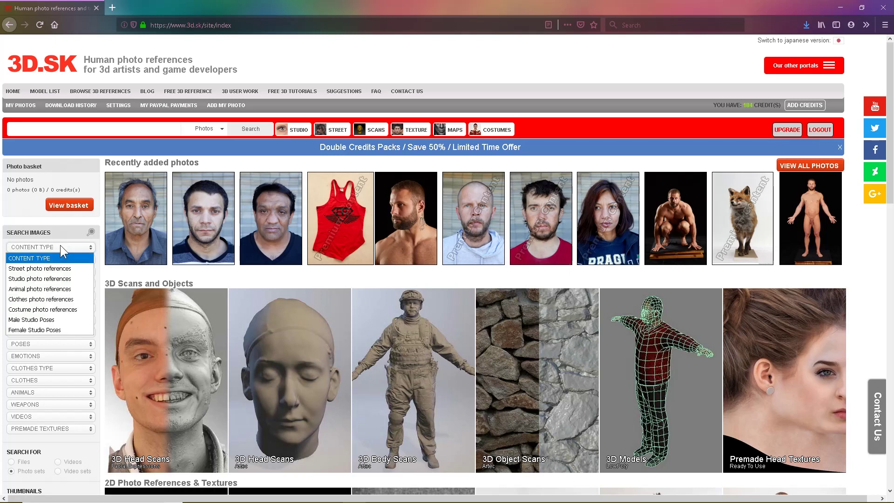
click(66, 269)
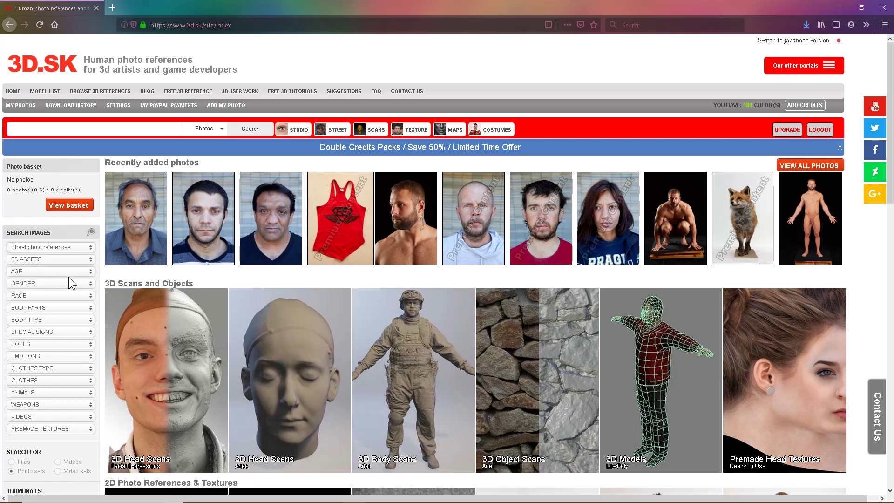
scroll(61, 390, down, 1)
scroll(61, 389, down, 3)
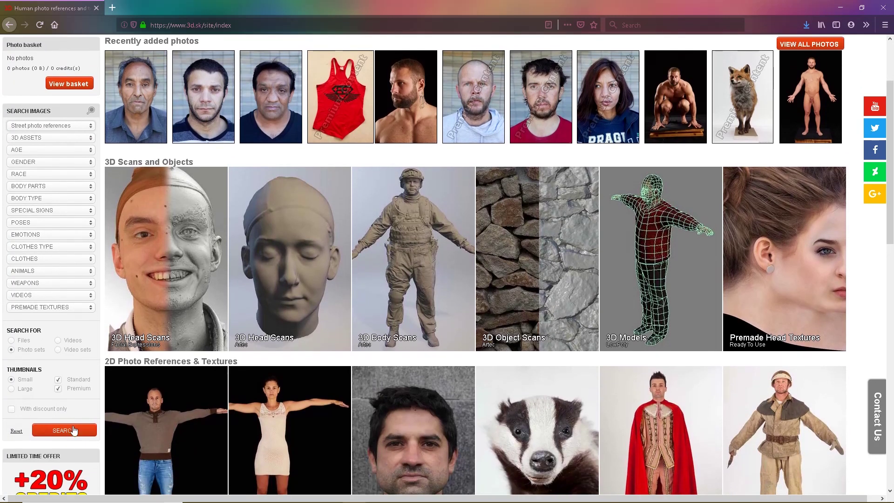
click(73, 431)
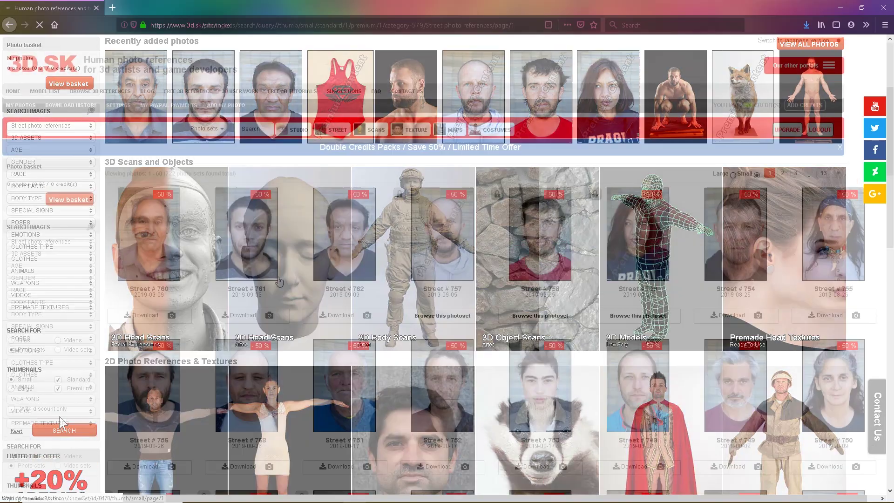
- Load more street photo sets at the end of the results and look through them
scroll(480, 254, down, 15)
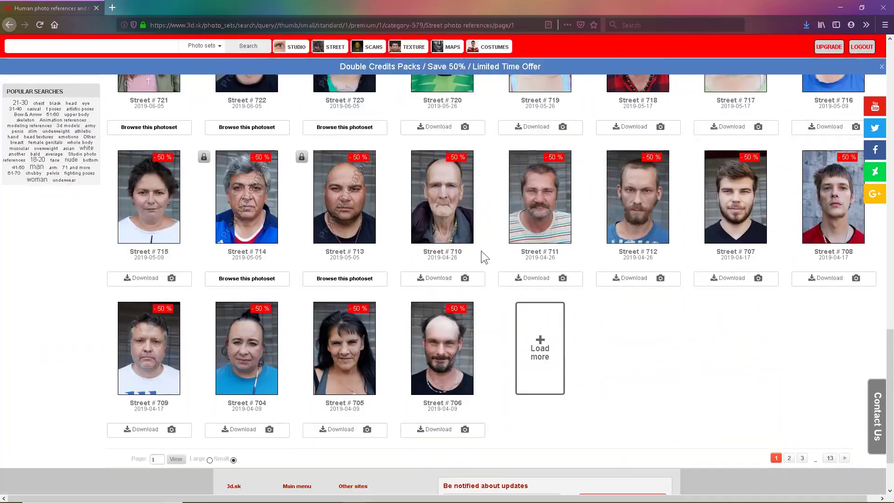
scroll(481, 255, down, 3)
click(521, 285)
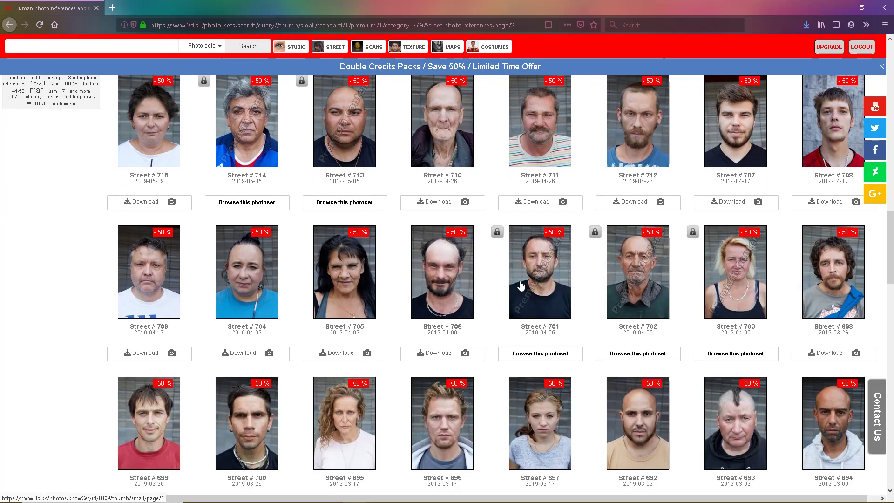
scroll(520, 285, down, 3)
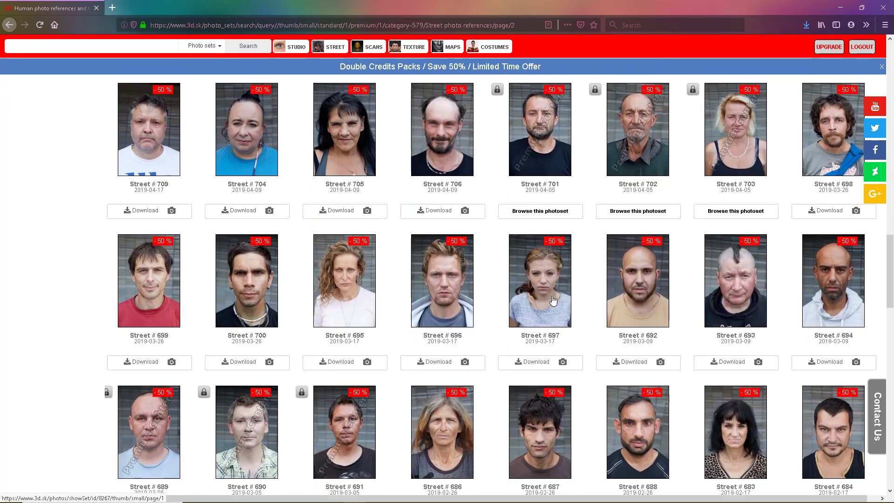
- Open the Street # 697 photo set, request the download of Street 697 face head 0001.jpg and dismiss the save dialog
click(550, 297)
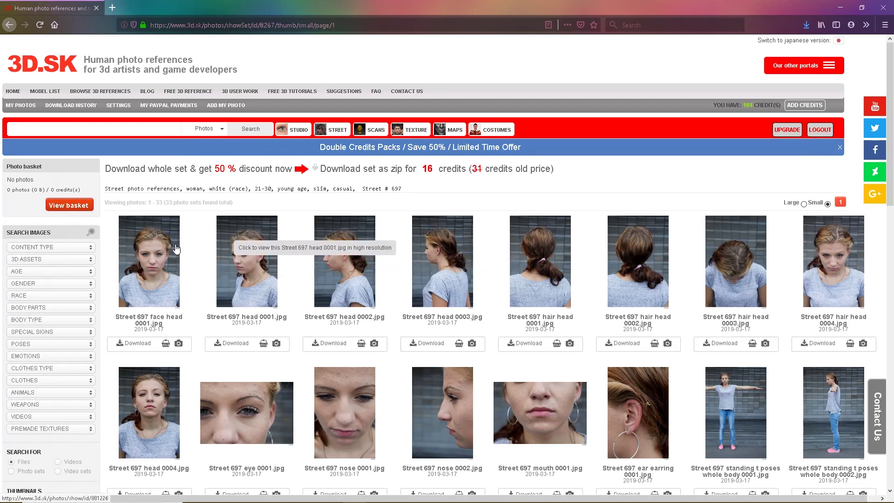
click(143, 347)
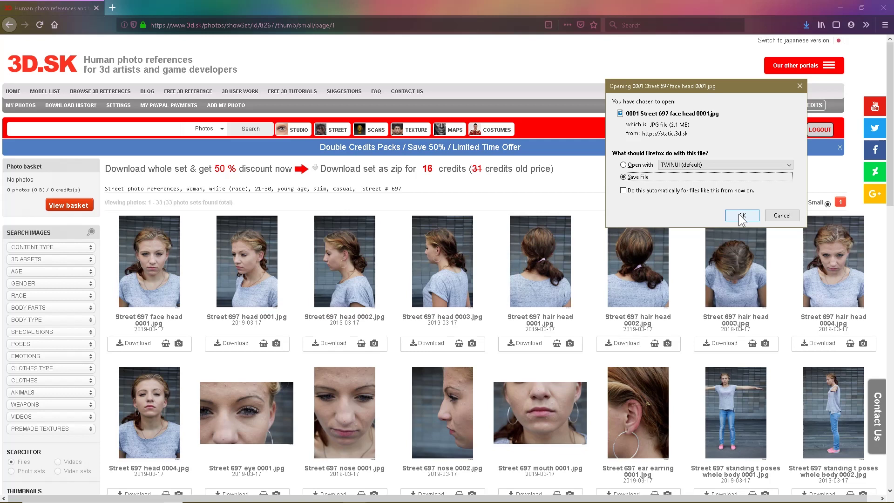
click(782, 215)
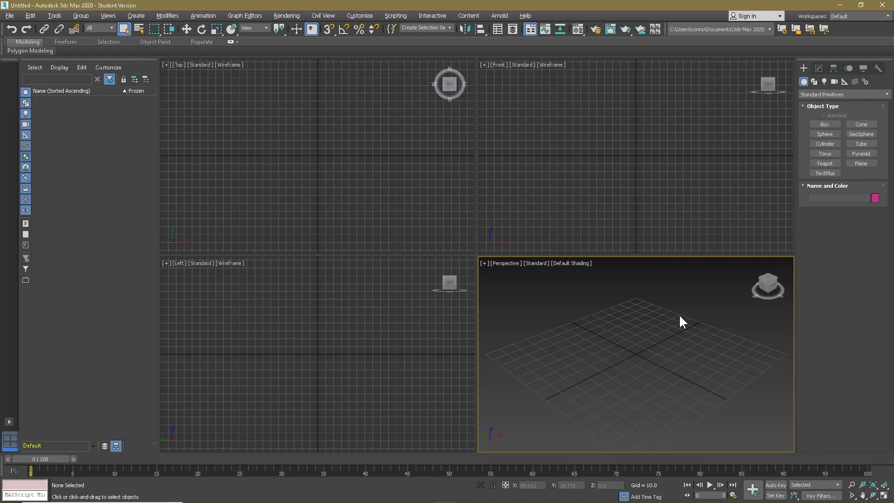
- In 3ds Max, create a square plane about 174 units wide at the Front view's origin with 1 length and 1 width segment
mouse_move(857, 498)
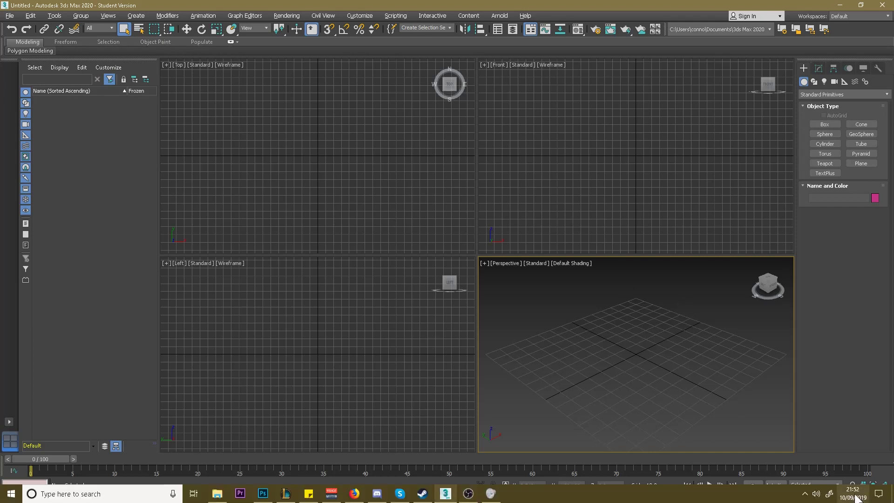
click(862, 164)
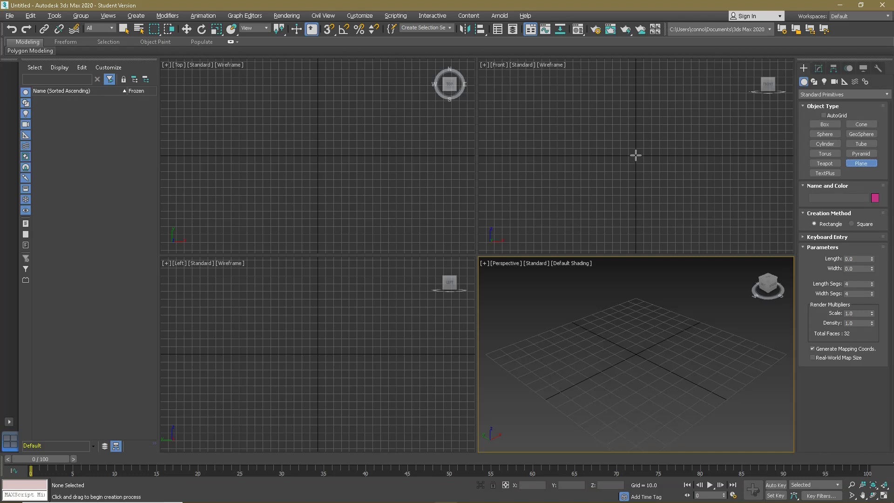
drag(635, 155, 716, 160)
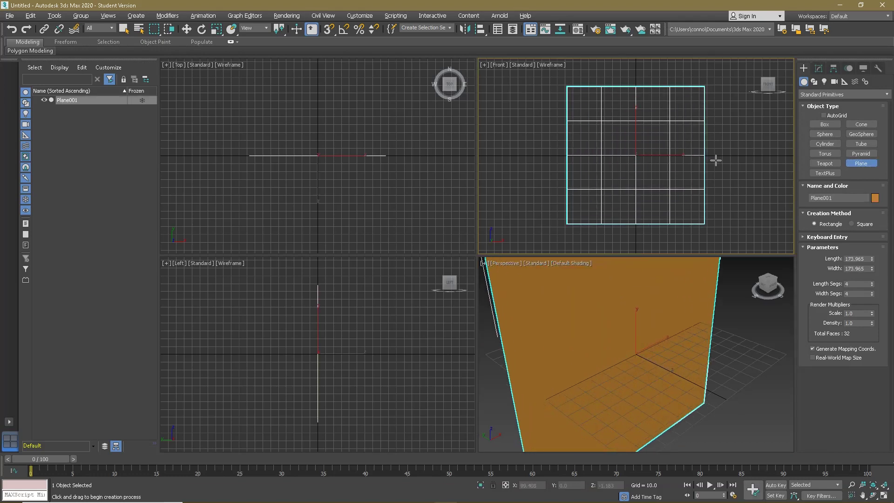
right_click(872, 284)
right_click(871, 294)
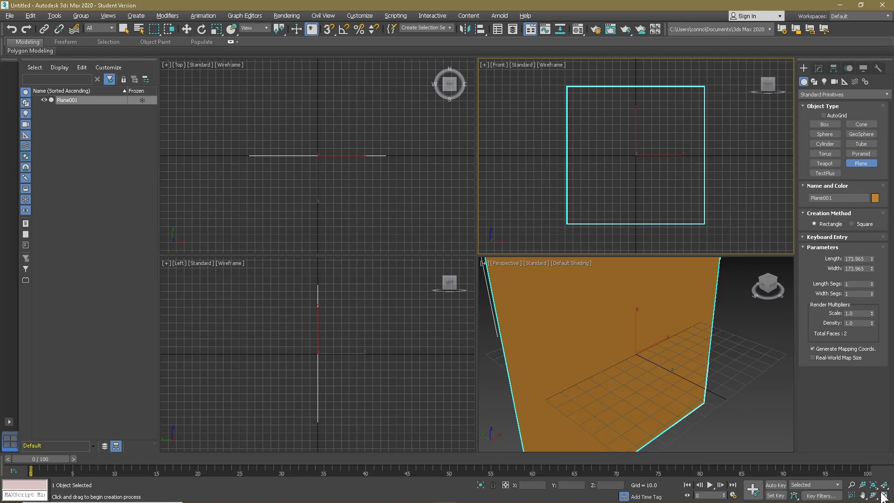
- In the maximized Perspective view, turn on angle snap and rotate a copy of the plane 90 degrees about the vertical axis
click(691, 350)
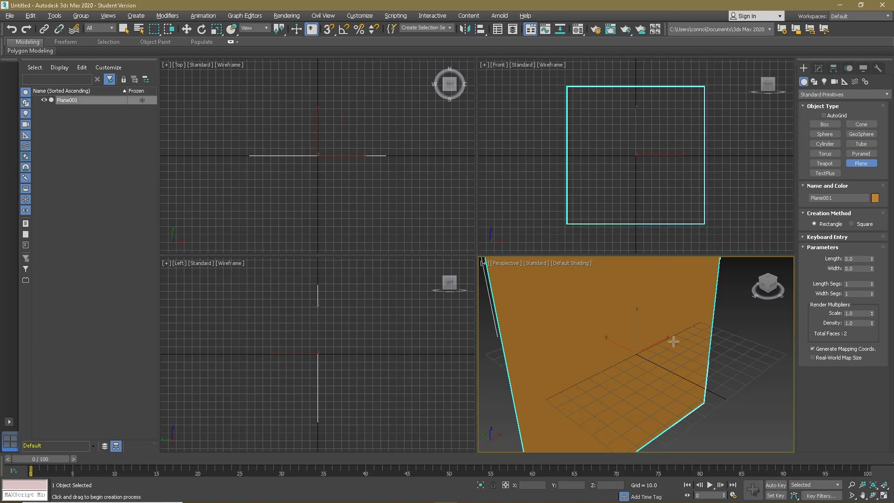
click(883, 496)
scroll(495, 240, down, 5)
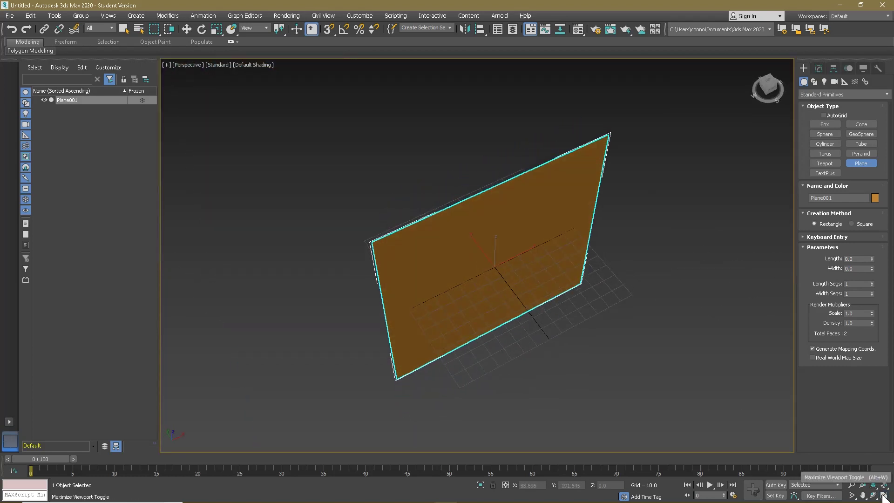
click(343, 31)
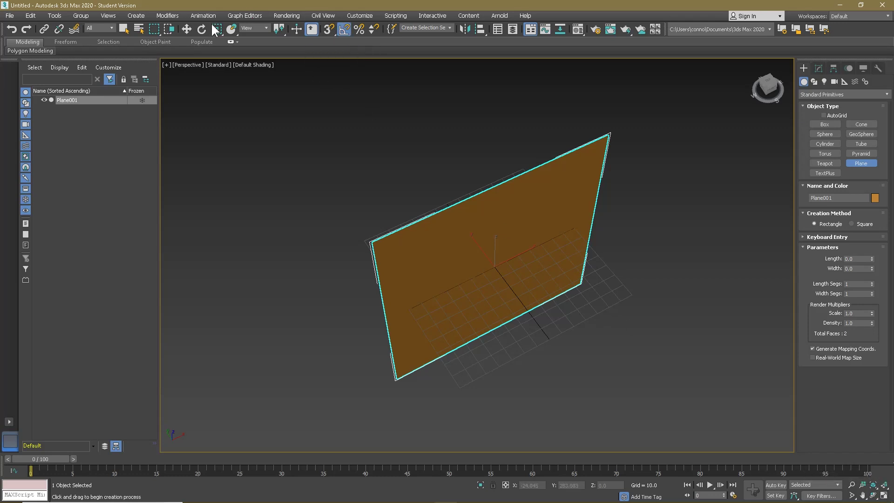
click(201, 30)
drag(499, 217, 472, 225)
alt+middle_drag(455, 204, 462, 311)
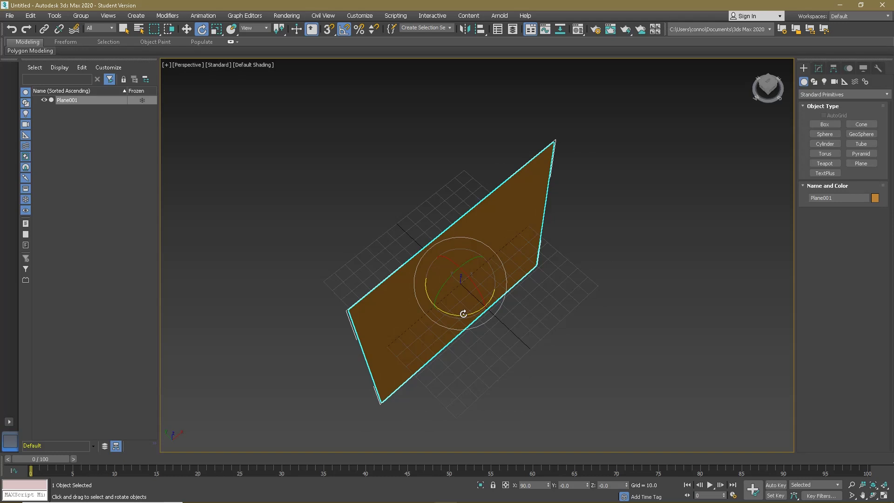
drag(464, 313, 503, 302)
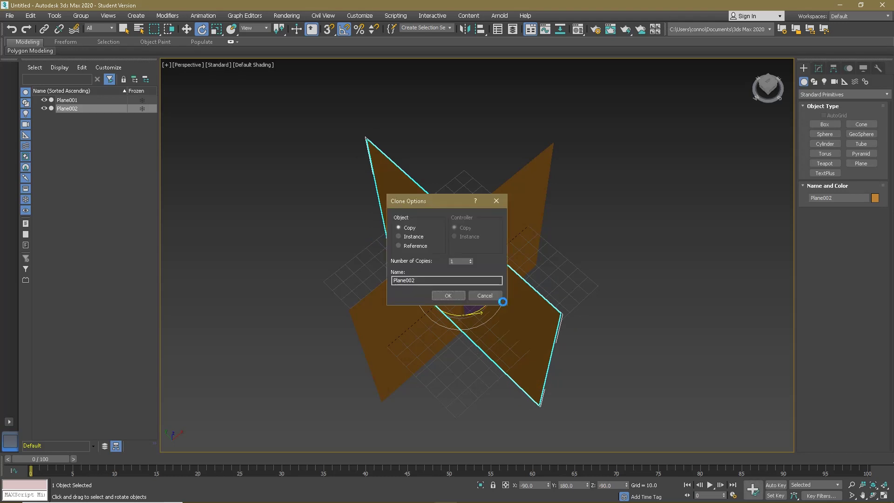
click(447, 296)
- Move the copied plane to the grid's left edge and the original plane to its back edge to form a corner
key(w)
mouse_move(479, 299)
mouse_down()
mouse_move(376, 221)
mouse_move(395, 242)
mouse_up()
click(507, 301)
drag(477, 269, 563, 200)
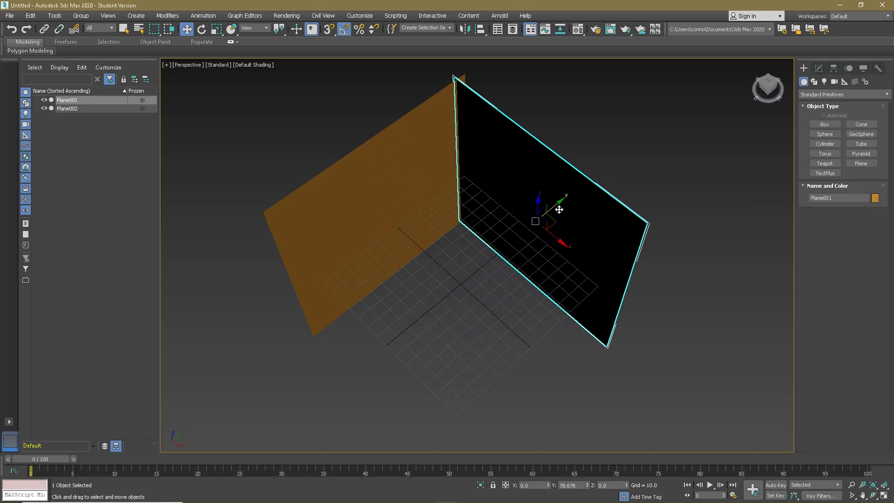
- Fine-tune the corner, moving the back plane to about Y 89.8 and the side plane to about X -87.6
alt+middle_drag(721, 240, 787, 251)
drag(545, 196, 551, 184)
click(420, 240)
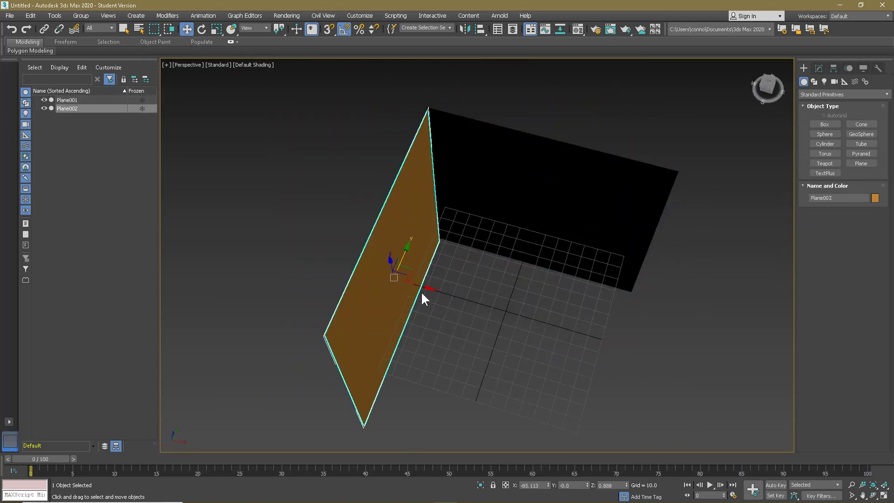
drag(425, 288, 412, 285)
alt+middle_drag(503, 303, 502, 267)
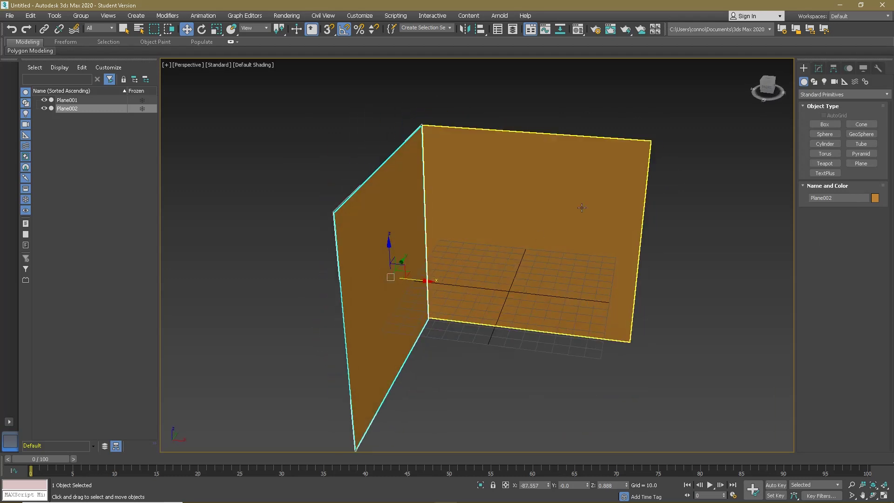
- Select the back plane and open the Material Editor, keeping it in Compact mode
click(581, 208)
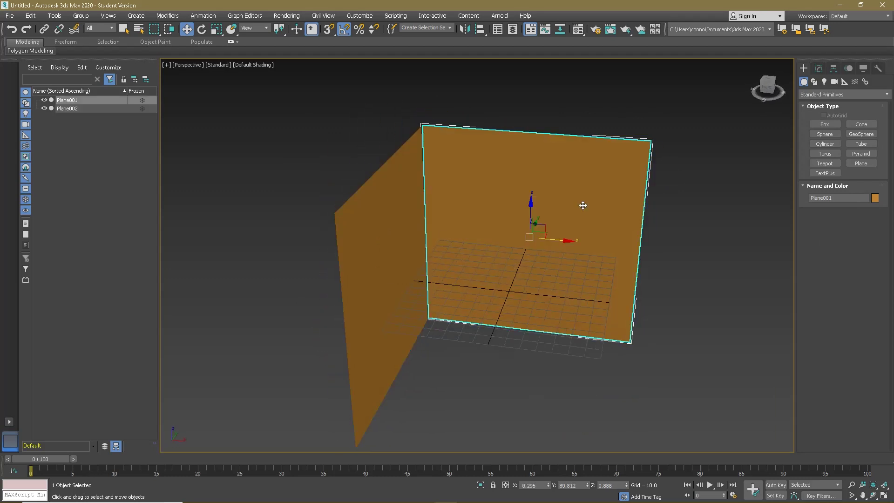
click(578, 30)
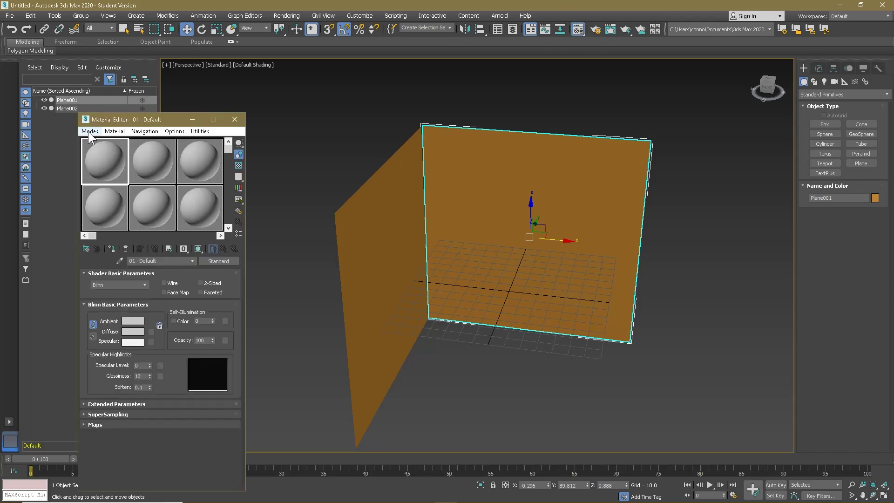
click(90, 132)
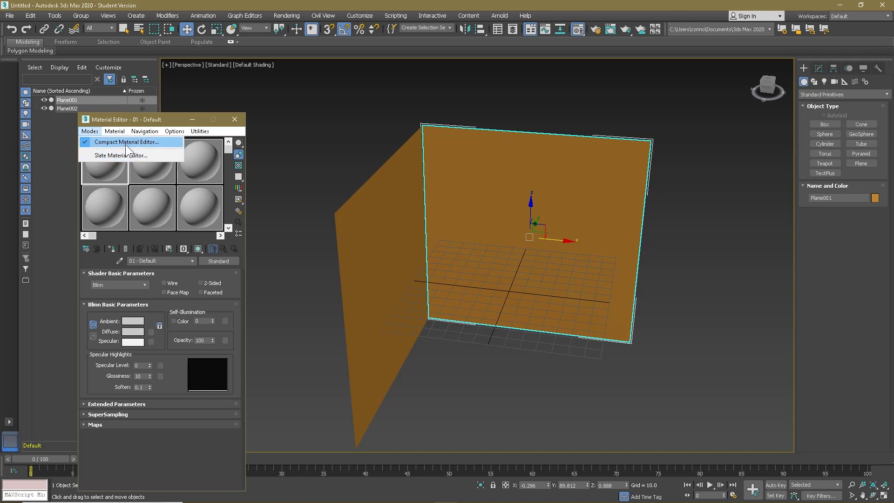
click(120, 172)
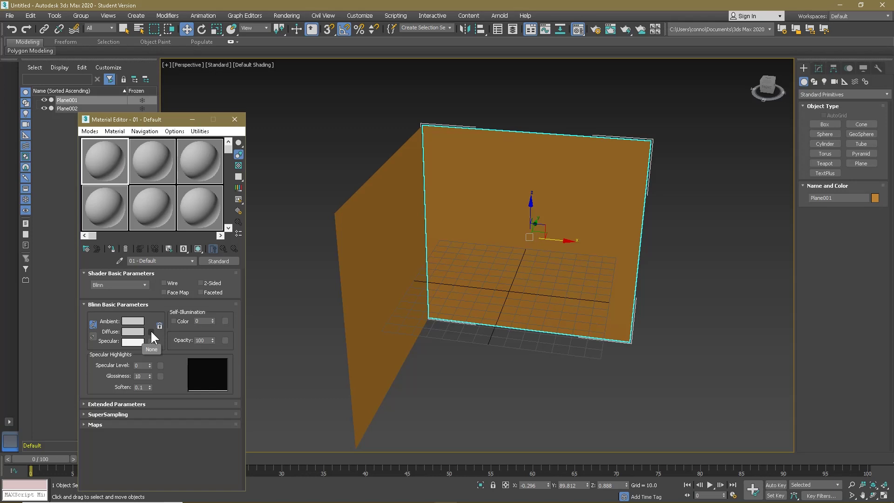
- Load Front.jpg from the desktop folder 3D.SK\Tutorials\Streetphoto as a Bitmap in the first material's Diffuse map
click(151, 332)
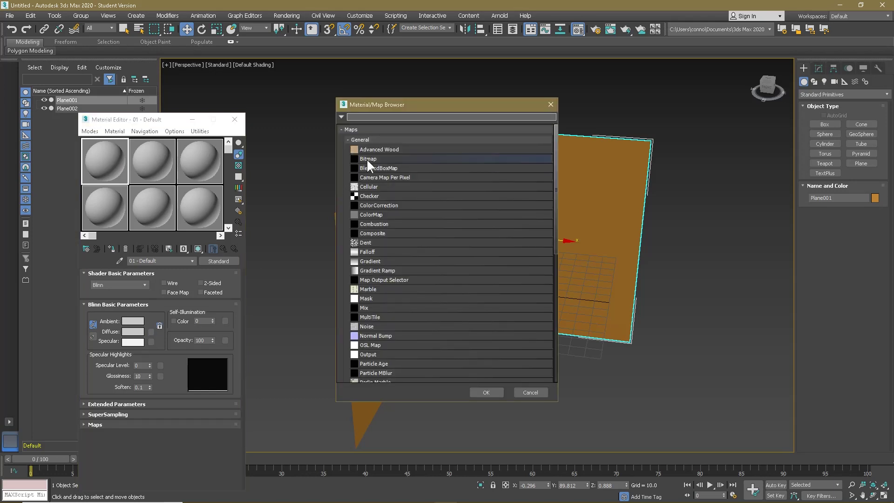
double_click(367, 161)
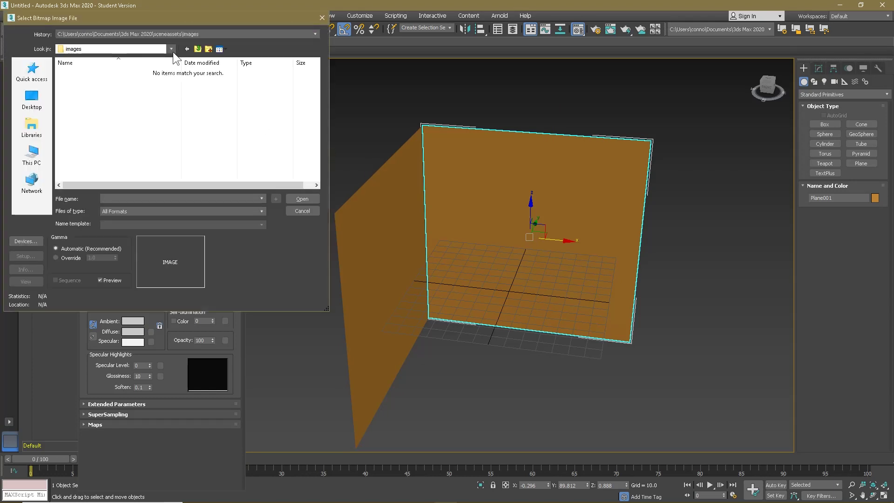
click(32, 99)
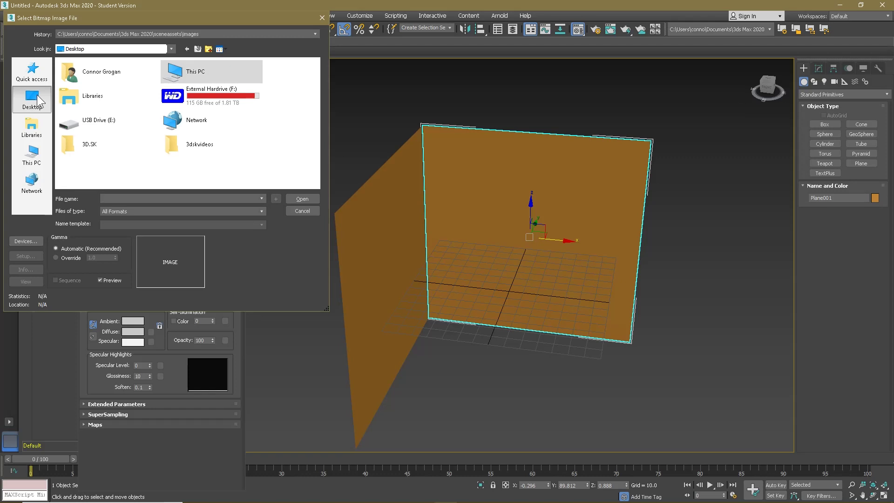
double_click(130, 152)
double_click(110, 81)
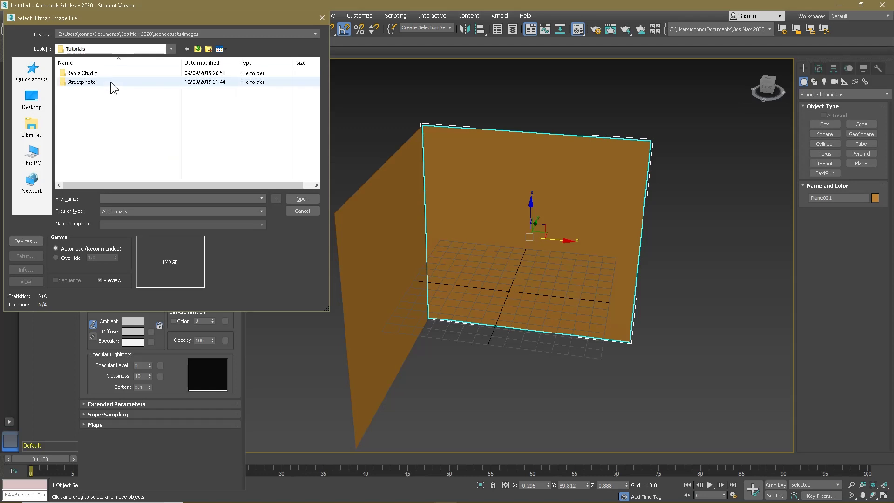
double_click(112, 83)
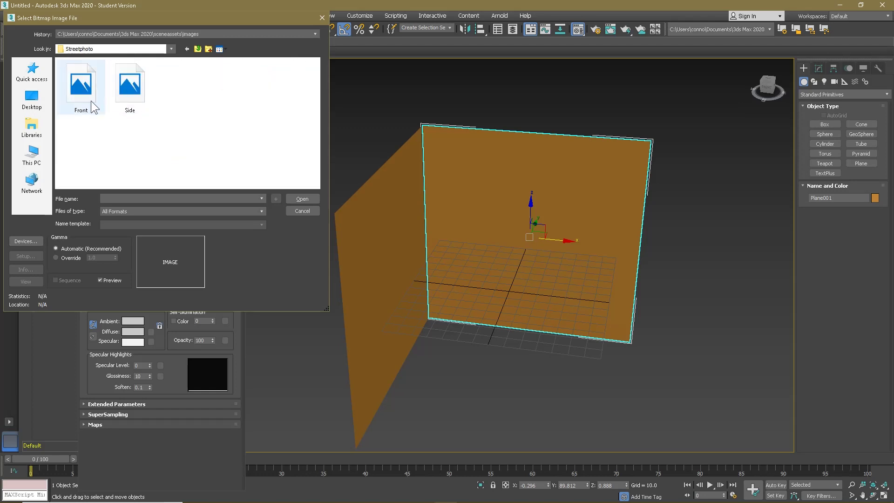
double_click(92, 102)
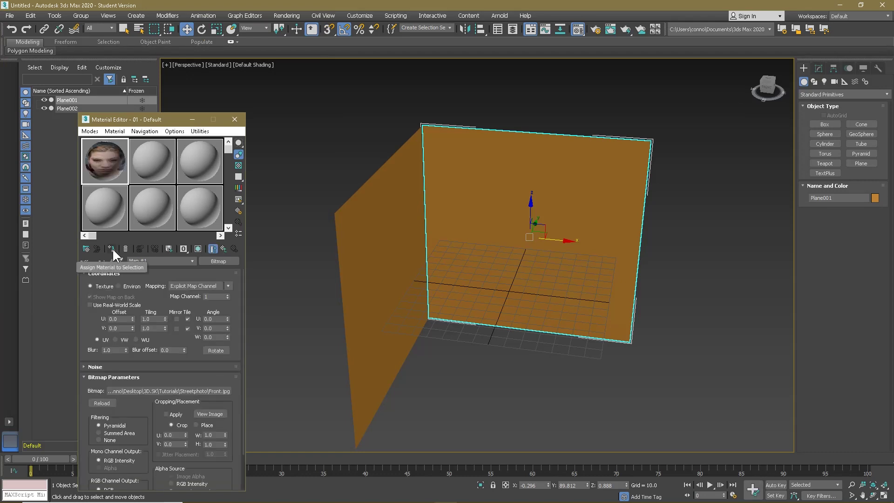
- Assign the front photo material to the back plane, show it shaded in the viewport and check it up close
click(112, 249)
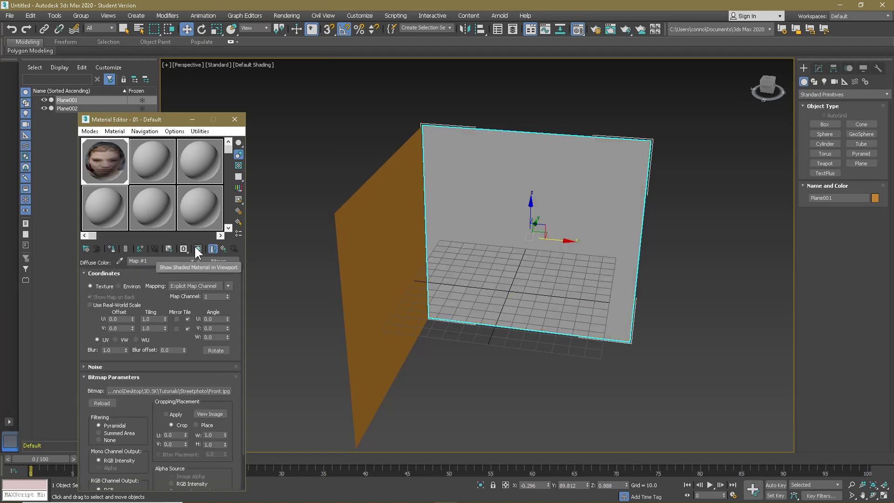
click(198, 249)
alt+middle_drag(432, 241, 430, 224)
scroll(545, 219, up, 6)
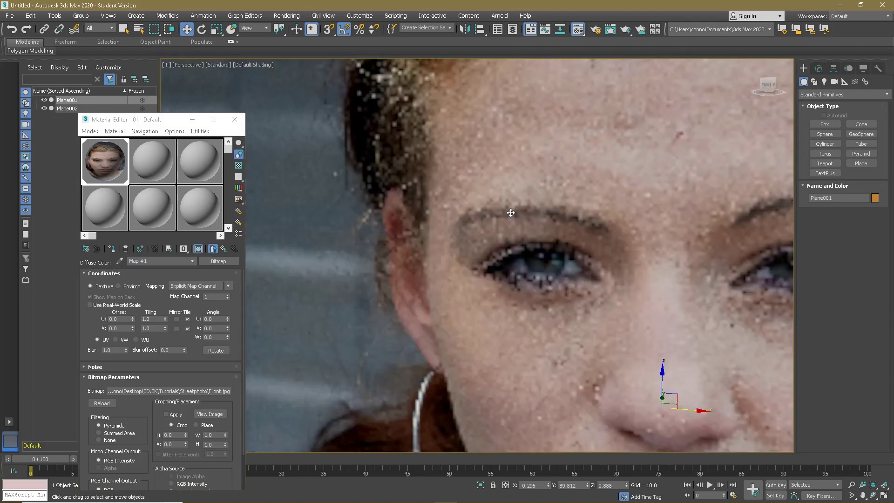
scroll(548, 221, down, 3)
scroll(549, 220, up, 5)
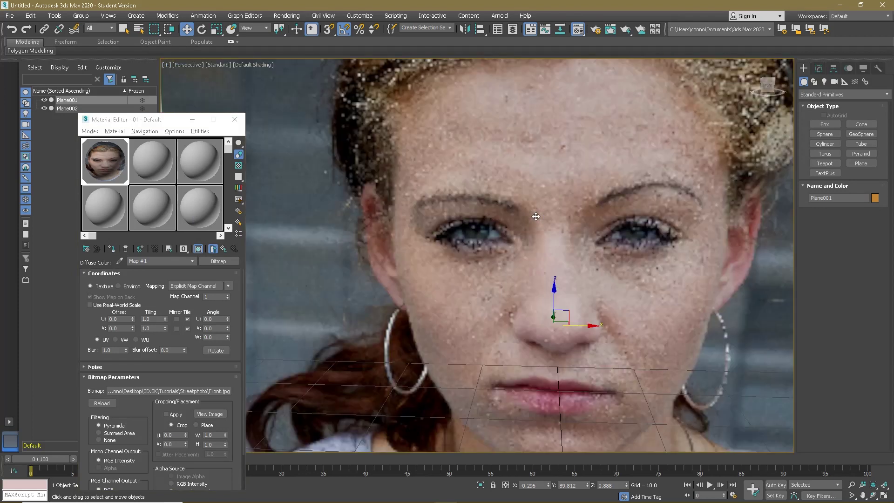
scroll(536, 216, down, 5)
alt+middle_drag(536, 217, 520, 235)
- Select the side plane and load the Side image as a Bitmap in the second material's Diffuse map
click(139, 178)
scroll(374, 218, up, 2)
middle_drag(373, 217, 412, 212)
scroll(450, 210, down, 6)
scroll(413, 212, up, 2)
scroll(413, 212, up, 3)
click(416, 203)
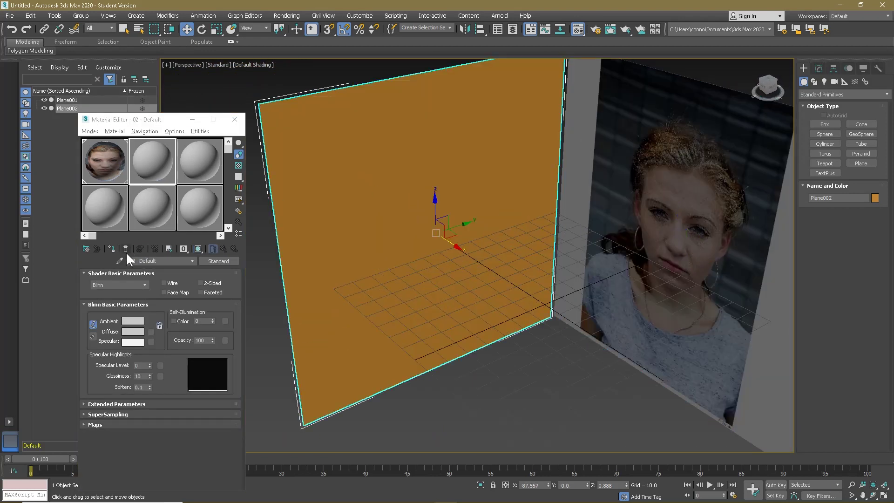
click(151, 331)
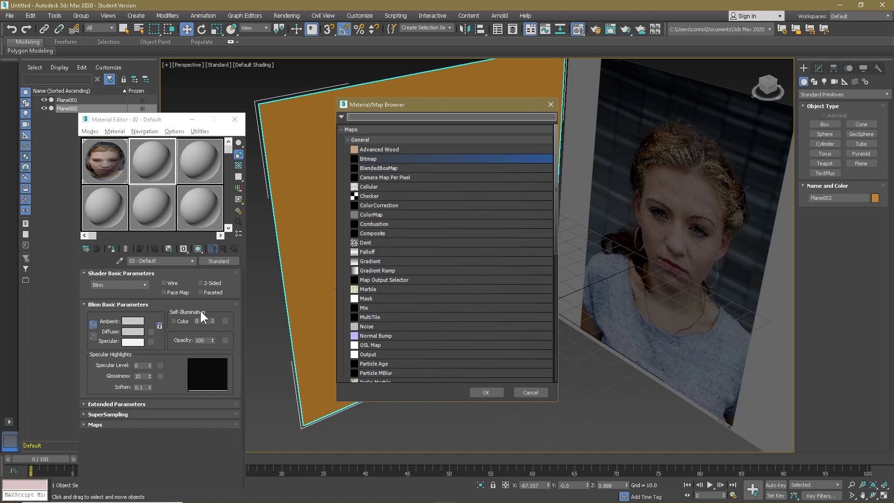
double_click(371, 160)
double_click(131, 93)
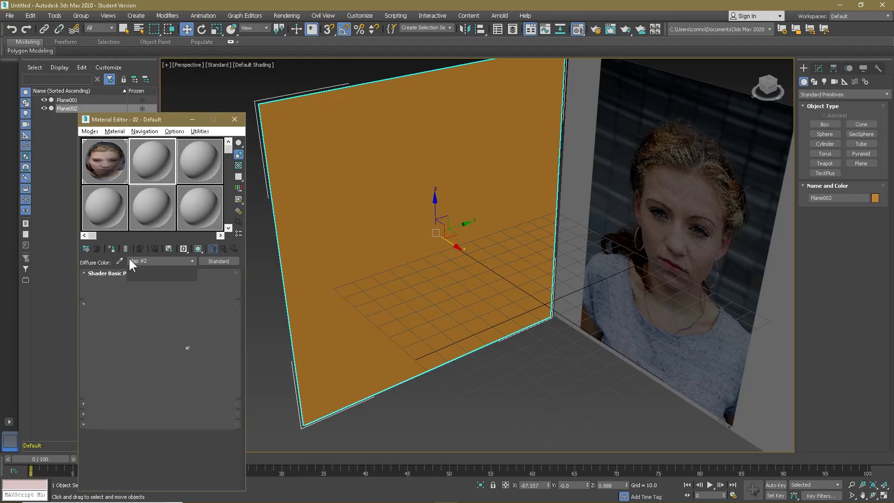
- Assign the side photo material to the side plane, show it shaded in the viewport and check it up close
click(111, 250)
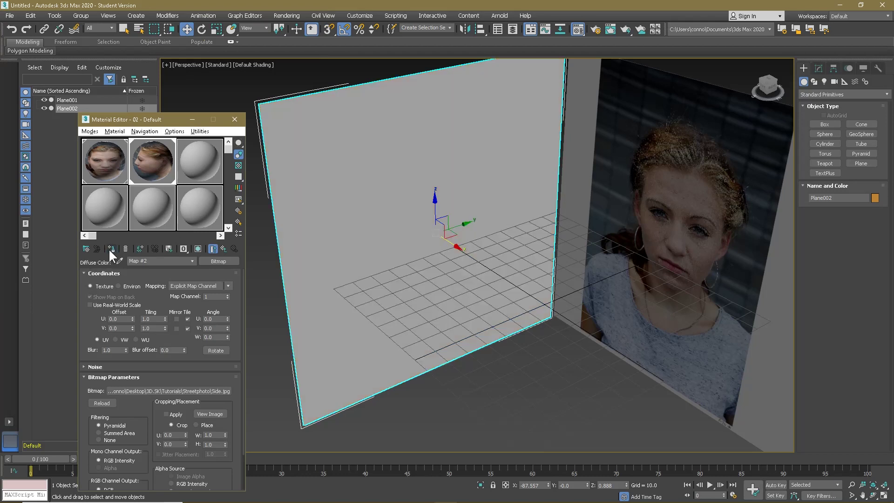
click(198, 249)
scroll(436, 190, up, 5)
scroll(435, 182, down, 5)
mouse_move(435, 181)
alt+middle_down()
mouse_move(433, 190)
mouse_move(427, 180)
alt+middle_up()
scroll(427, 180, up, 2)
scroll(398, 212, up, 3)
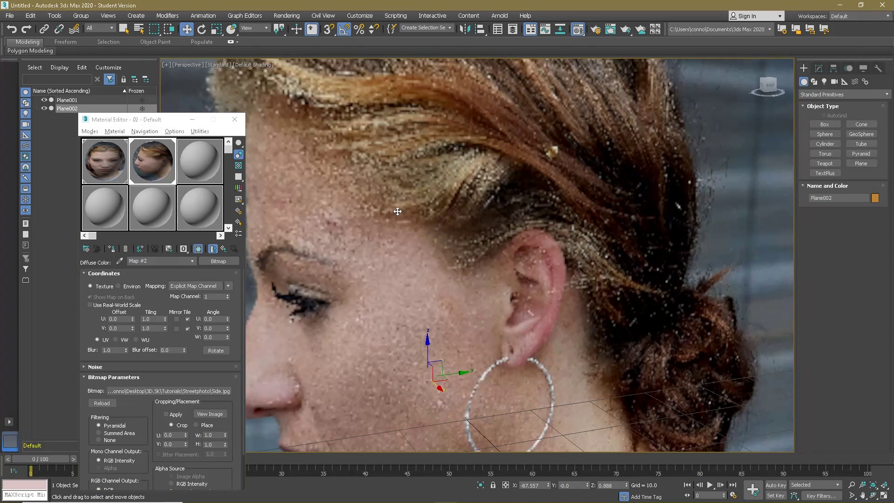
scroll(398, 211, down, 4)
alt+middle_drag(397, 212, 436, 233)
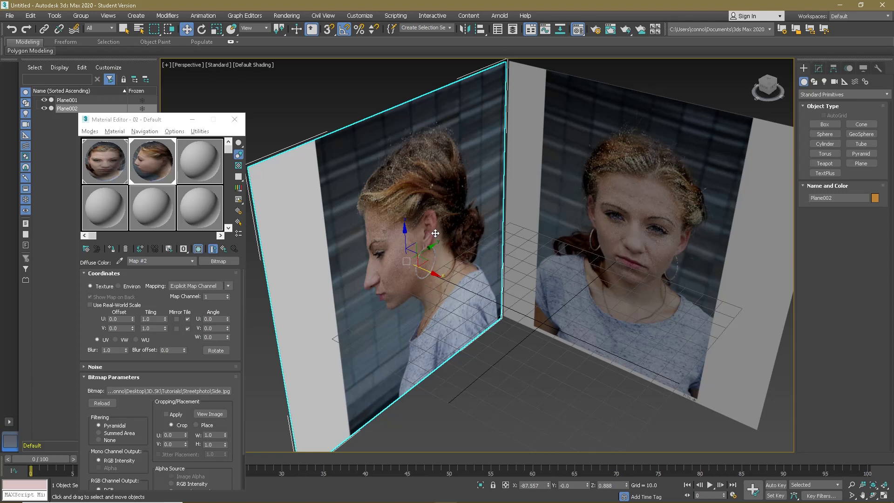
- Minimize the Material Editor and set the viewport's maximum baked procedural map, texture map and background resolutions to 4096 pixels
click(191, 120)
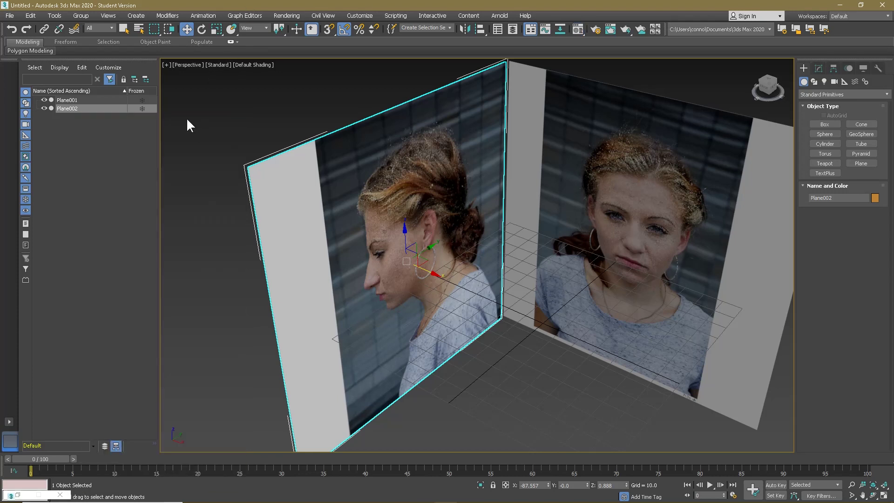
click(110, 16)
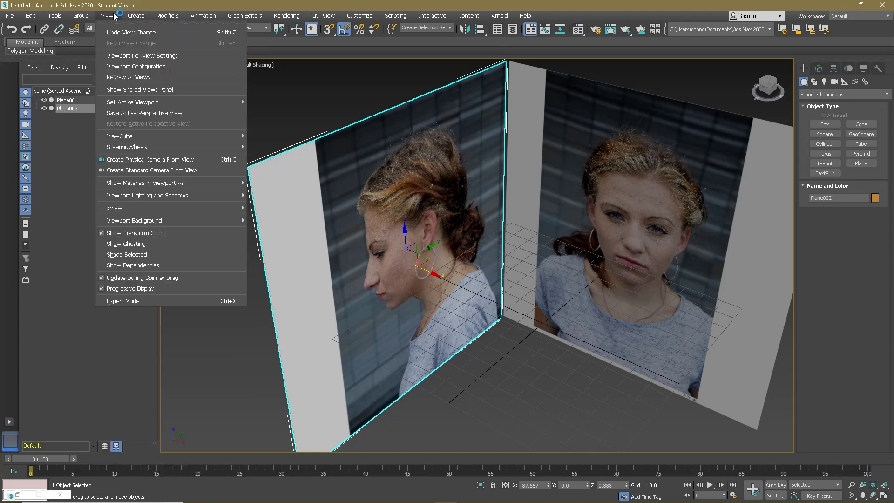
click(144, 66)
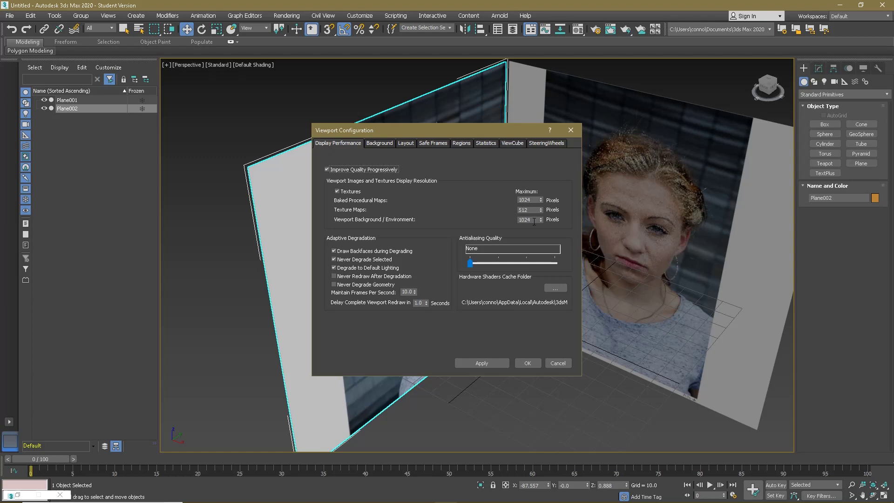
drag(534, 201, 510, 198)
text(4096)
drag(538, 219, 509, 218)
drag(531, 210, 505, 210)
click(502, 361)
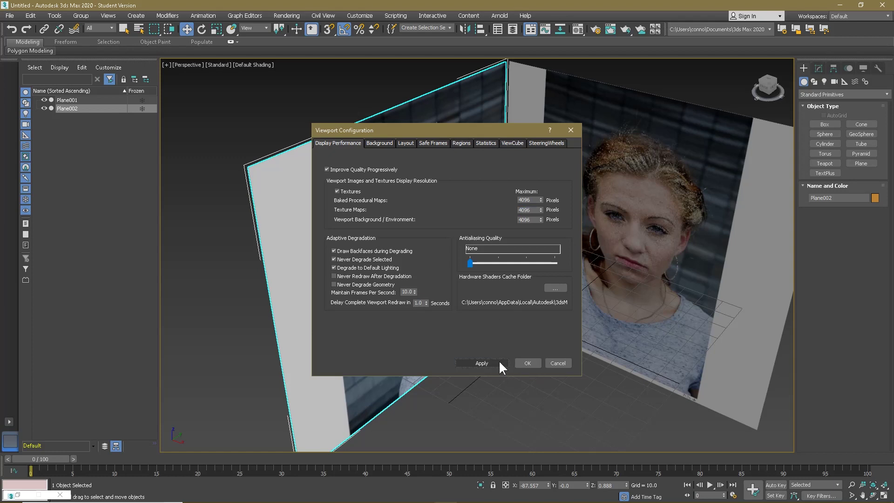
click(527, 363)
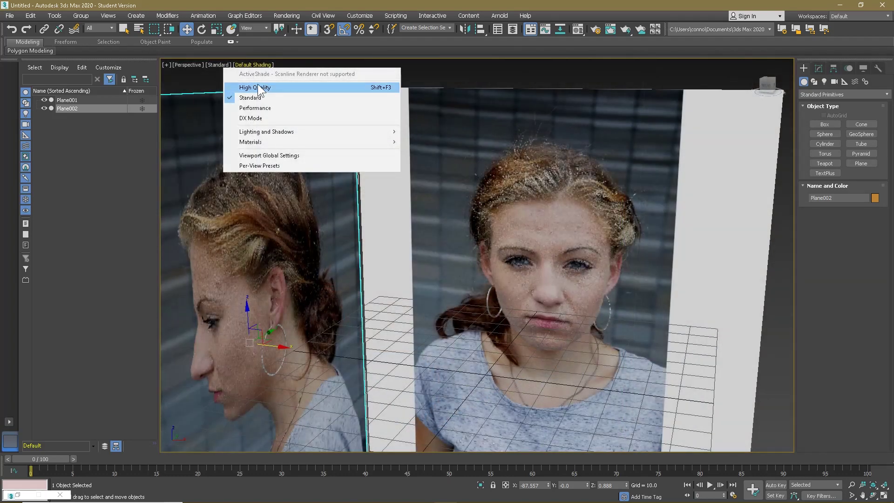
- Set the Perspective viewport to High Quality and inspect the sharpness of the photos on both reference planes
click(260, 85)
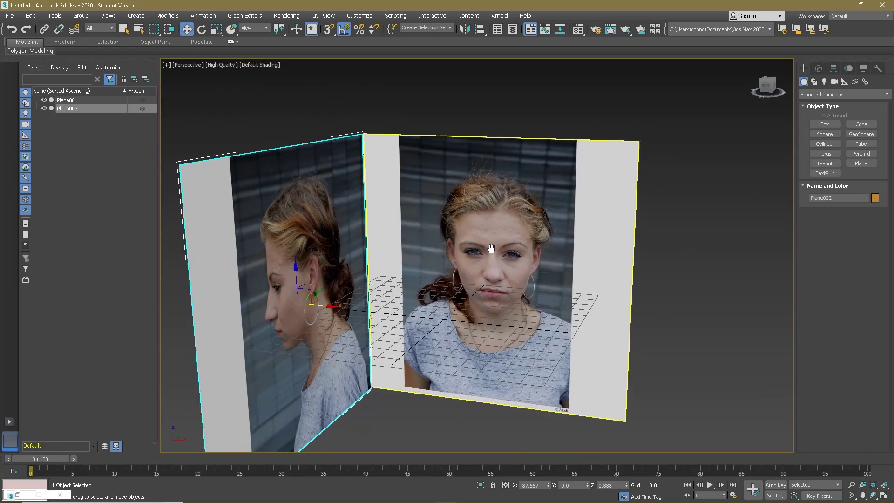
scroll(501, 235, up, 6)
middle_drag(491, 248, 515, 220)
scroll(512, 228, down, 8)
scroll(514, 220, up, 4)
scroll(512, 223, down, 2)
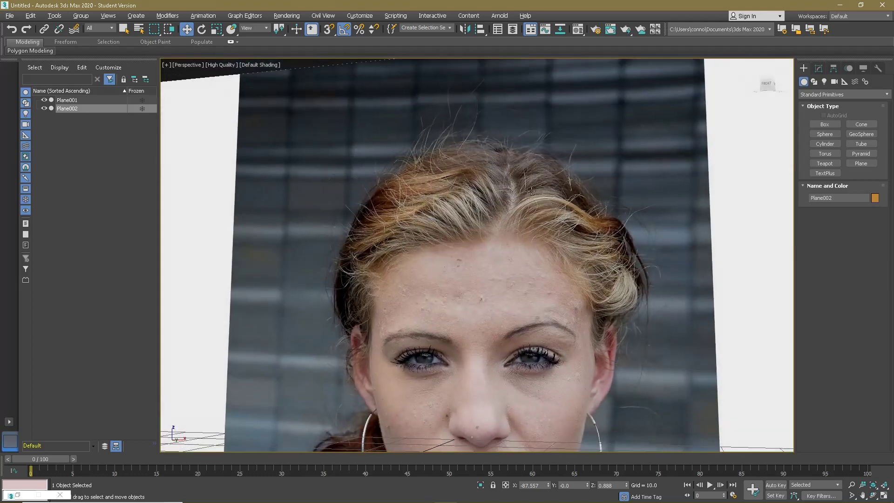
scroll(461, 234, up, 3)
scroll(461, 234, down, 5)
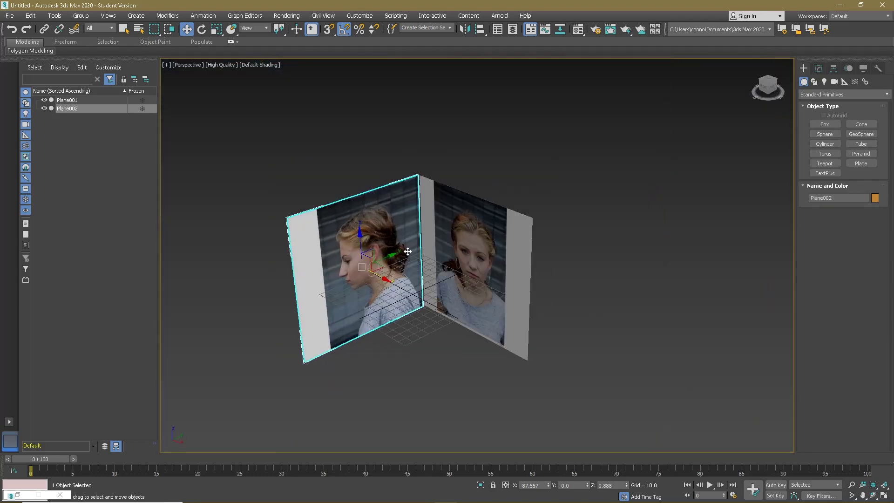
scroll(407, 251, up, 5)
alt+middle_drag(407, 250, 447, 233)
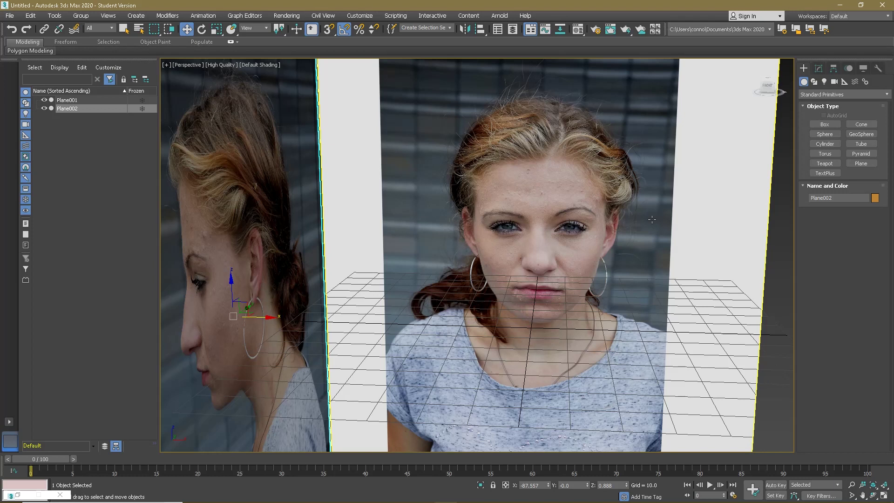
scroll(645, 190, up, 5)
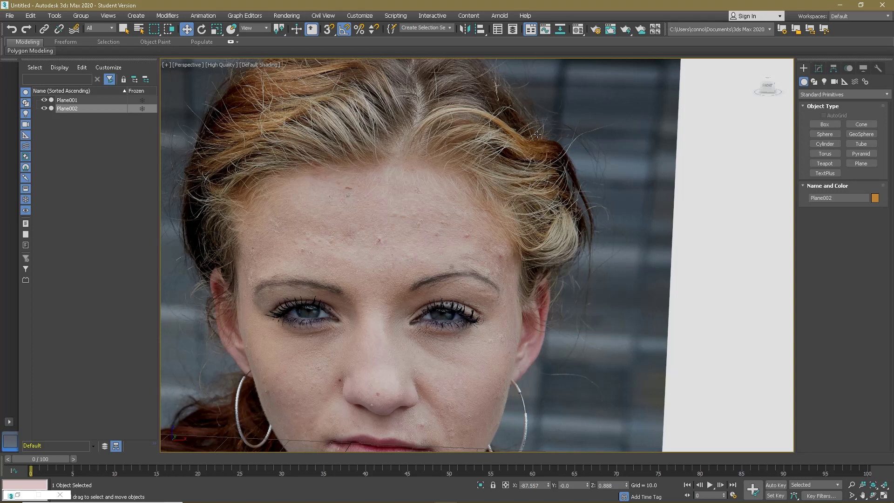
scroll(480, 191, down, 10)
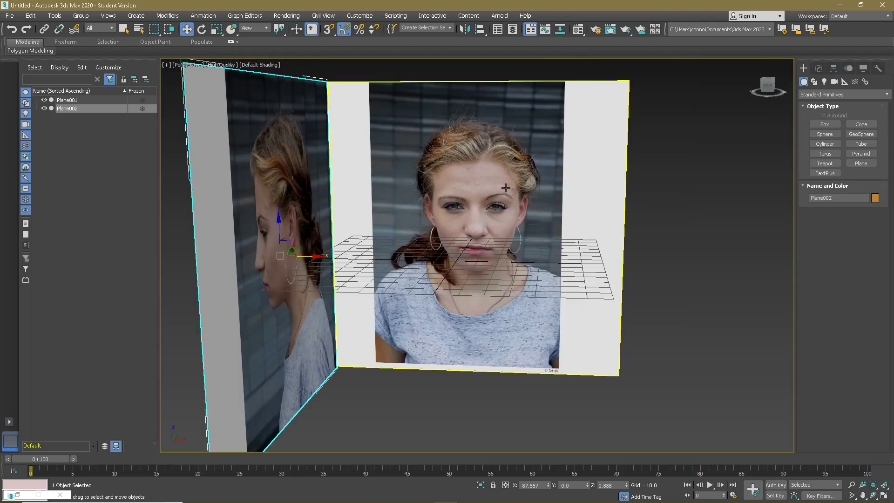
alt+middle_drag(494, 200, 624, 175)
- Switch to the Front view and frame the whole front reference plane
click(769, 89)
scroll(680, 130, up, 4)
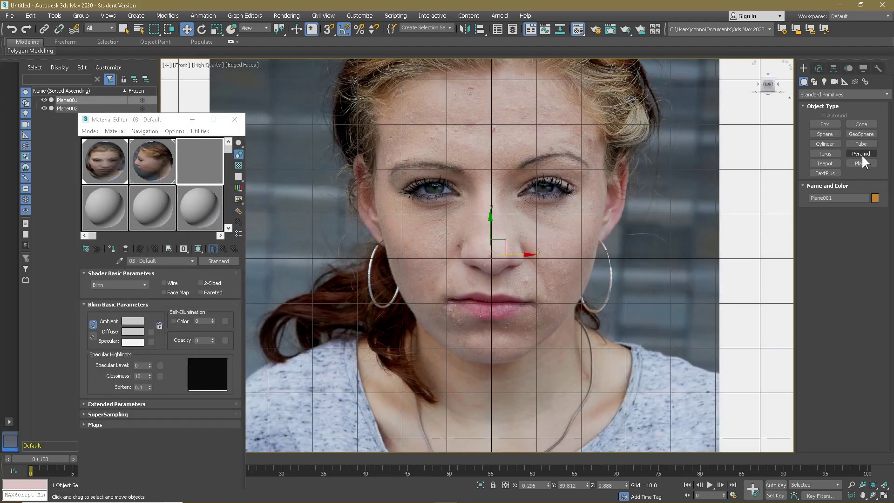
key(z)
mouse_move(625, 180)
alt+middle_down()
mouse_move(585, 184)
mouse_move(626, 183)
alt+middle_up()
key(f)
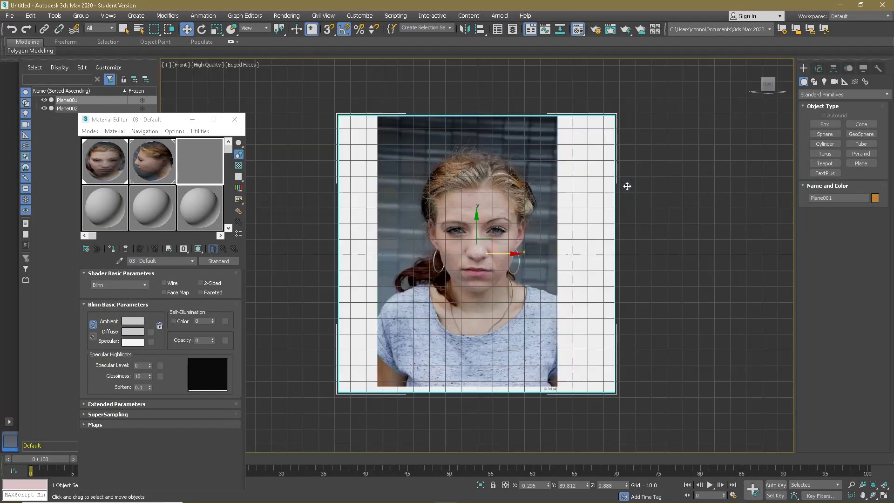
- Deselect the reference plane and draw a small plane about 1.09 long and 1.9 wide on the upper eyelid of the eye right of the nose
click(699, 185)
click(863, 164)
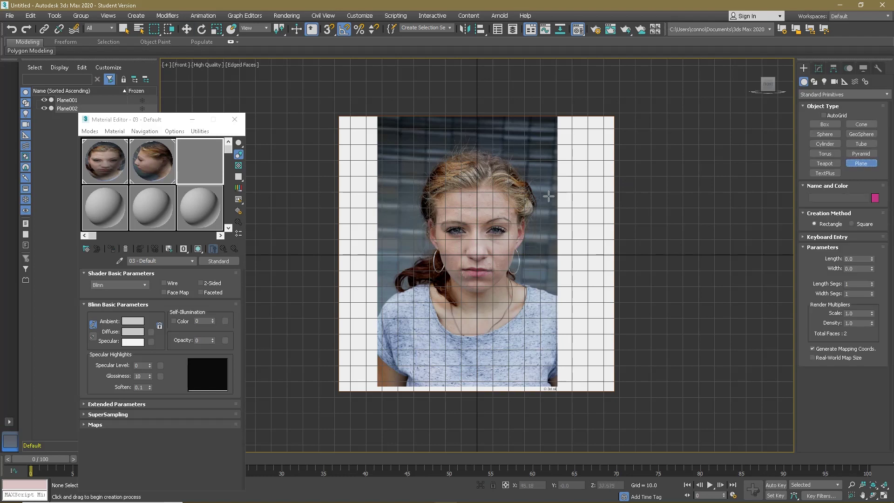
scroll(488, 212, up, 10)
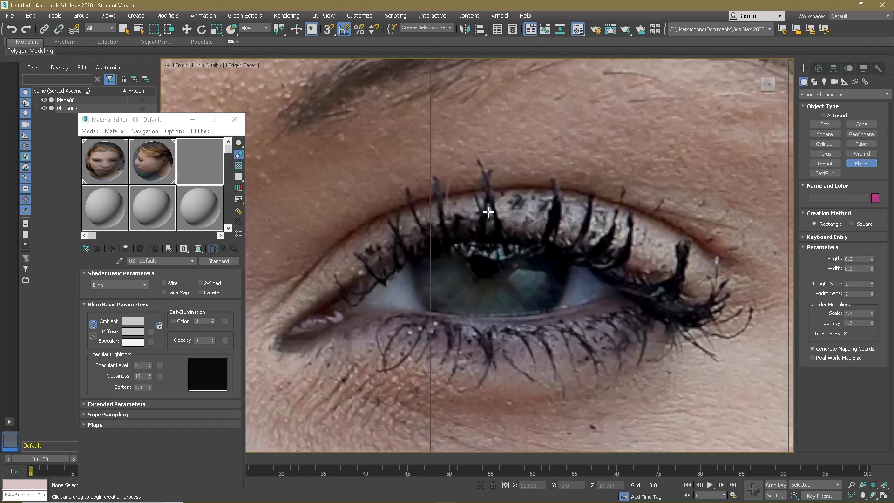
middle_drag(488, 212, 496, 196)
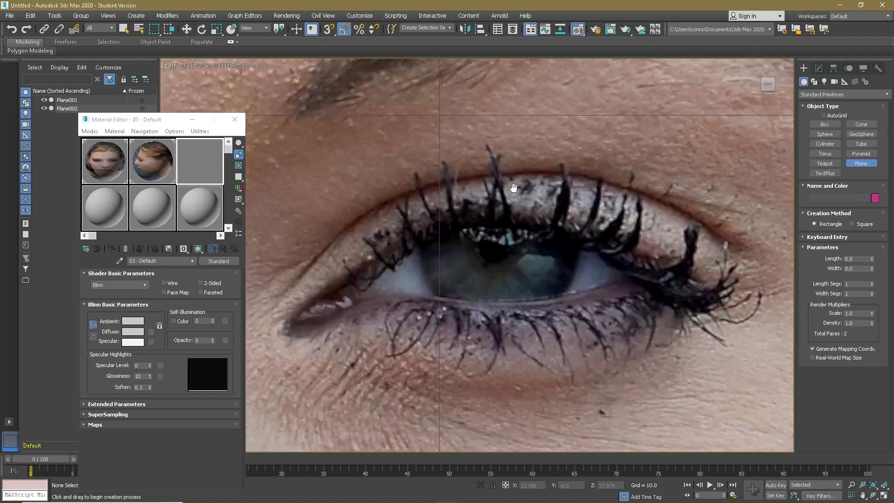
drag(488, 177, 557, 217)
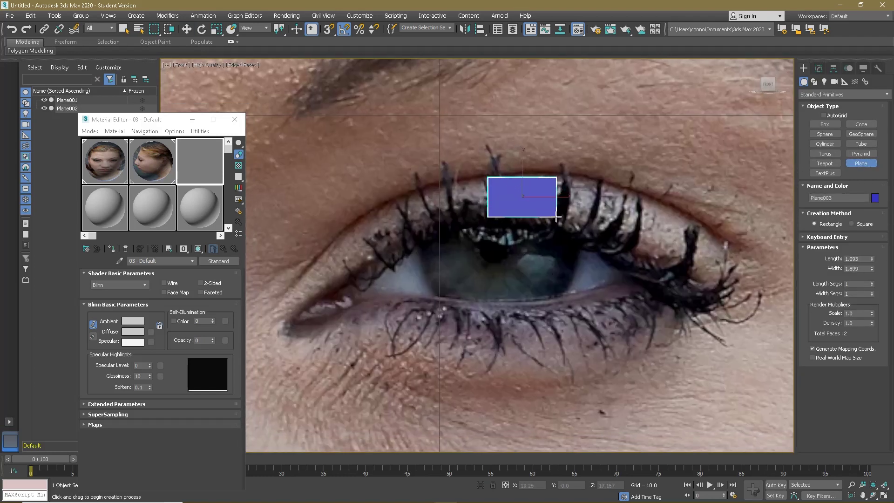
- Convert the small eyelid plane to an Editable Poly and enter vertex editing
click(820, 68)
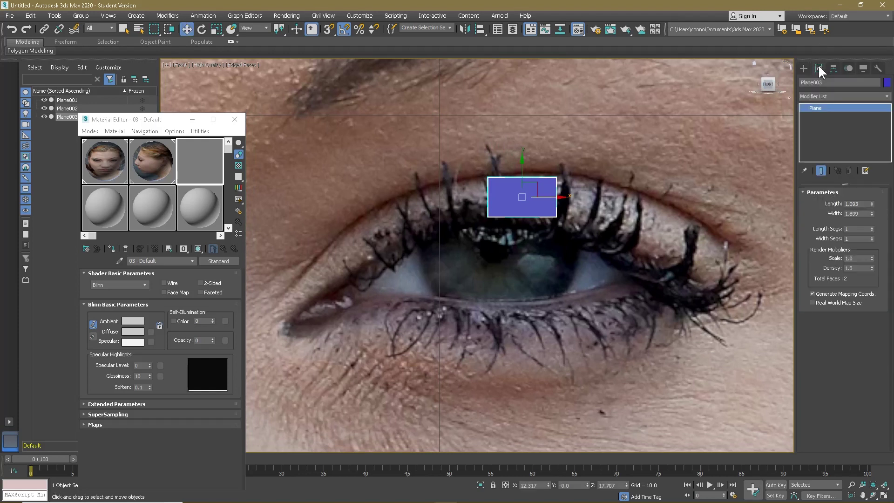
right_click(828, 109)
click(841, 180)
click(819, 204)
- Move the four corner vertices of the small plane to follow the upper eyelid's crease and lash line
scroll(496, 185, up, 5)
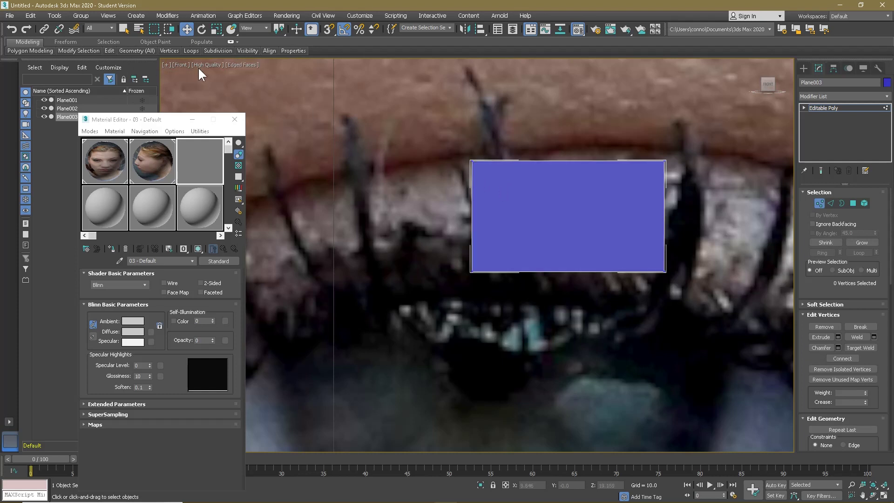
drag(479, 153, 484, 142)
drag(598, 188, 679, 135)
drag(493, 261, 462, 278)
drag(624, 305, 638, 268)
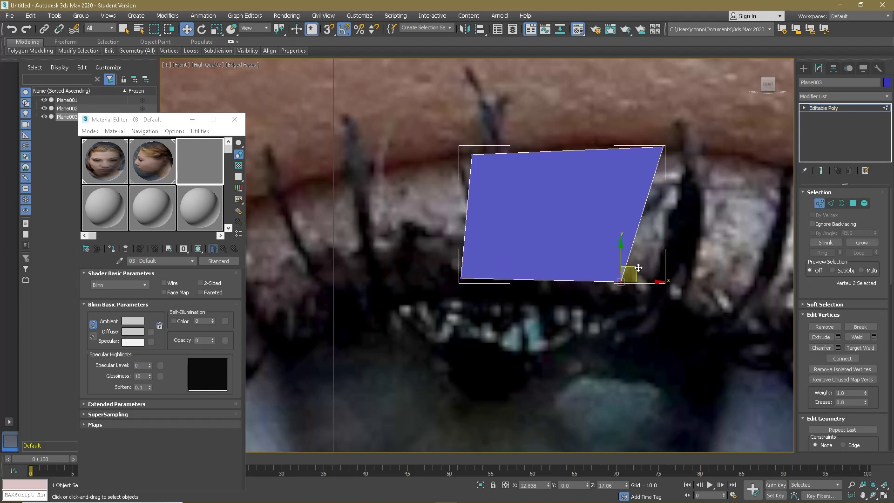
- Move the small plane's two nose-side vertices inward at the lash line and outward at the crease so it narrows downward
click(465, 278)
drag(480, 269, 488, 267)
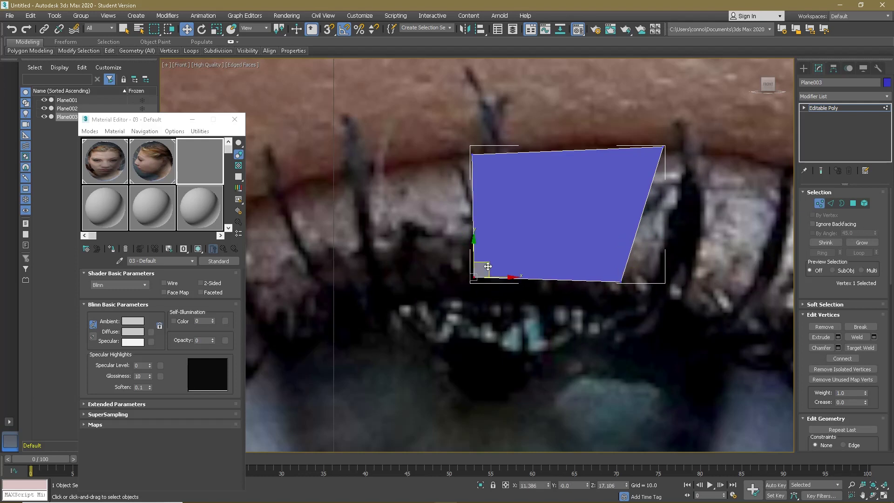
drag(498, 134, 464, 144)
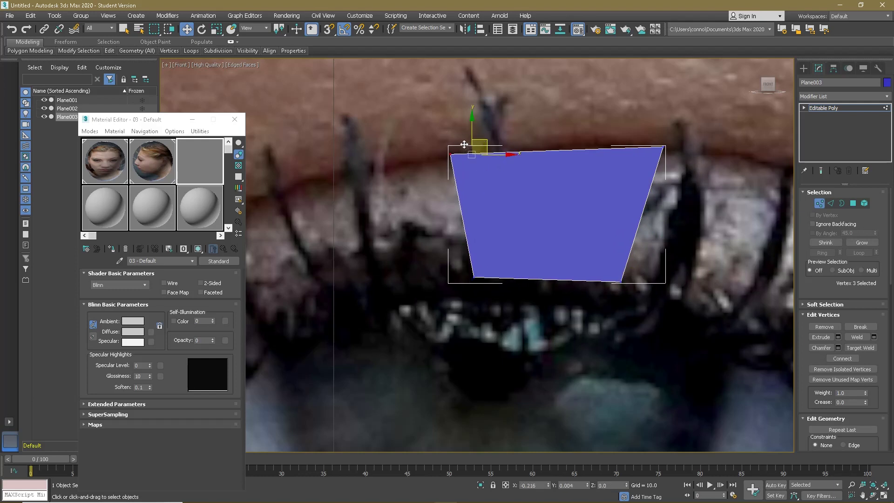
scroll(465, 145, down, 5)
scroll(470, 161, down, 4)
scroll(470, 160, up, 7)
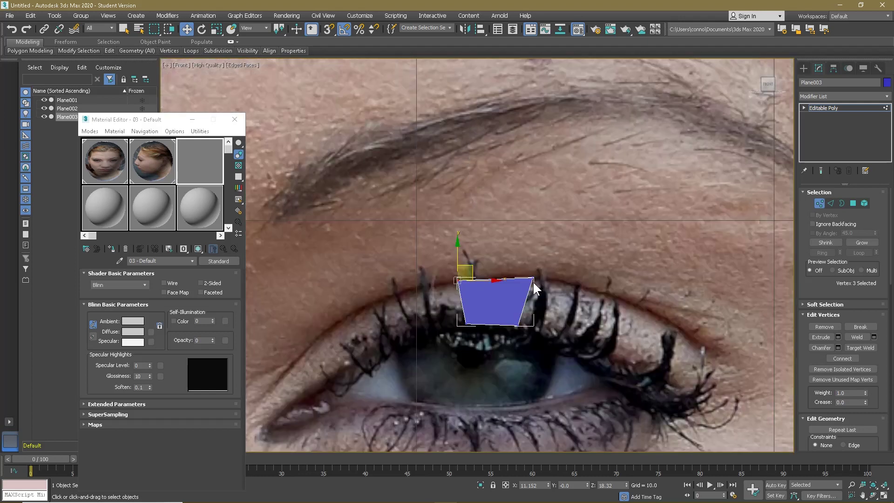
scroll(534, 283, up, 3)
- Extrude the plane's outer edge into a second polygon that follows the upper eyelid towards the outer eye corner
click(831, 203)
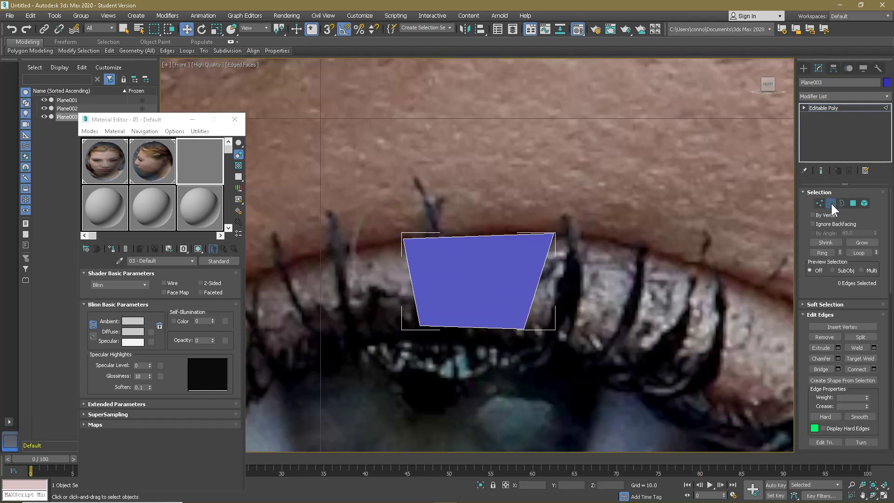
click(537, 282)
middle_drag(552, 265, 450, 196)
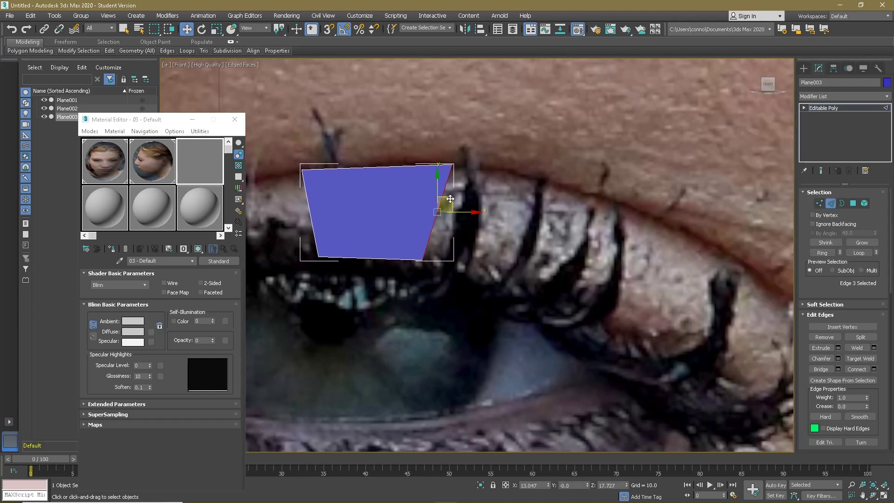
shift+drag(451, 198, 571, 225)
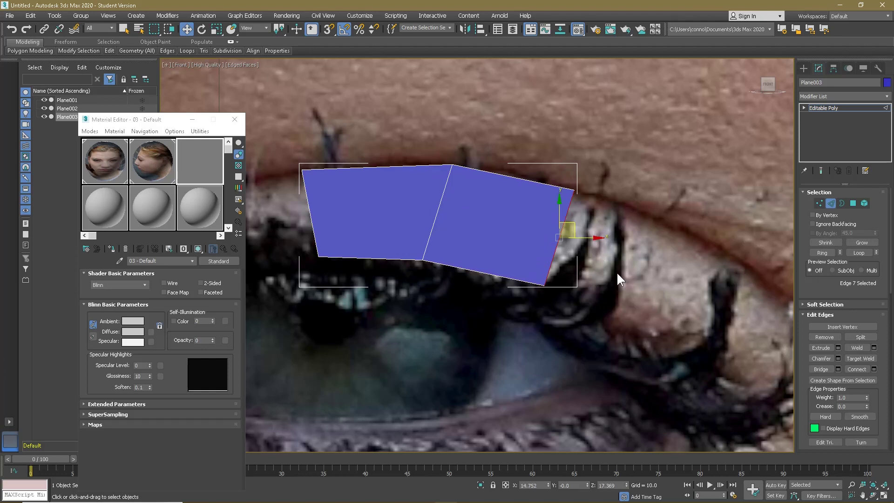
click(818, 203)
click(548, 277)
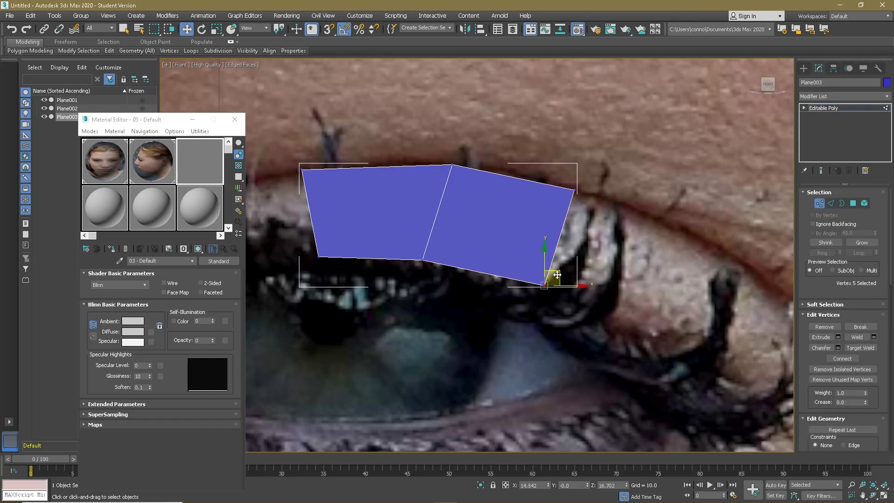
- Extrude a long polygon to the outer eye corner and pull its lower end vertex back onto the lash line
click(831, 203)
scroll(512, 155, down, 5)
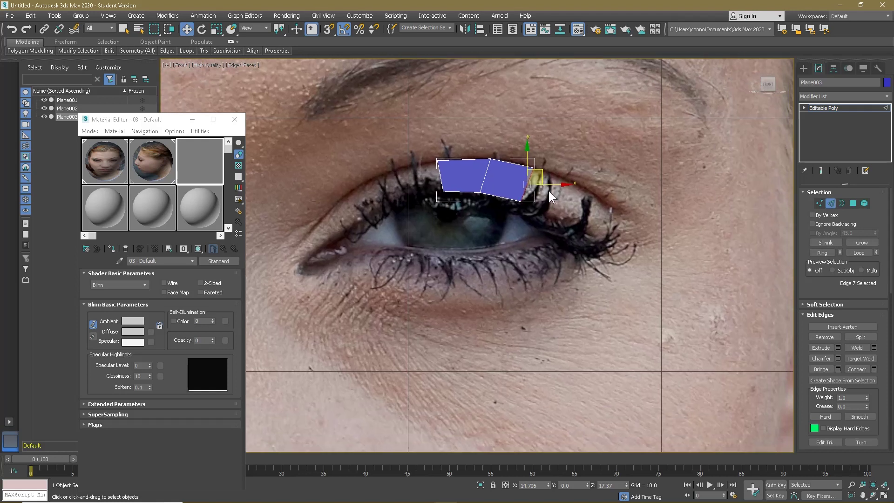
scroll(548, 189, up, 3)
shift+drag(519, 177, 680, 250)
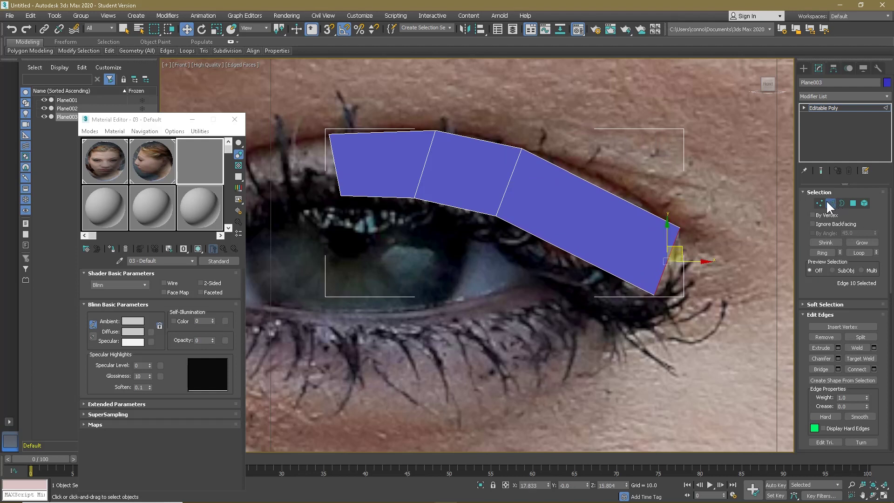
click(821, 202)
click(654, 295)
drag(665, 281, 610, 255)
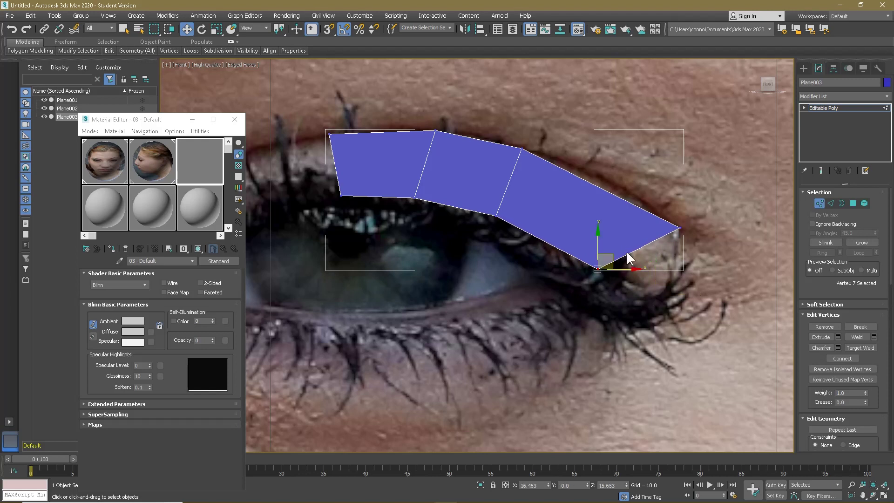
- Split the long outer polygon with a Connect edge and move the new vertices to follow the eyelid's curve
click(831, 203)
click(590, 184)
drag(528, 249, 549, 227)
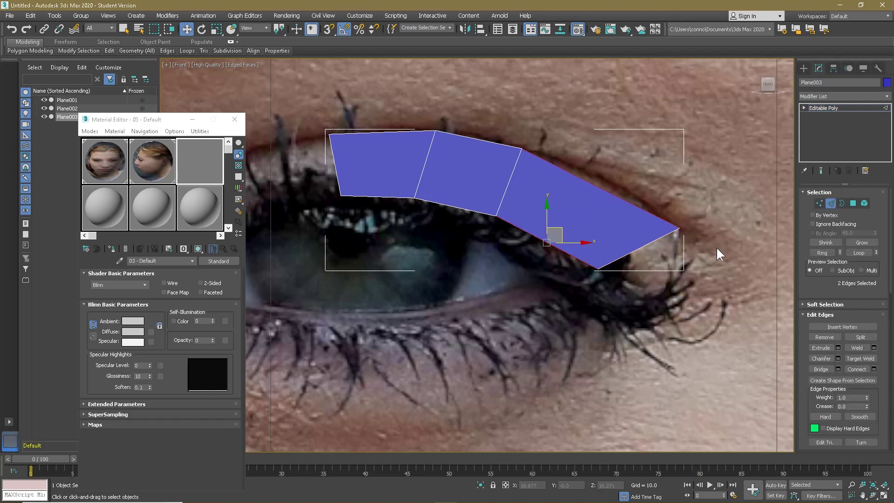
click(858, 367)
key(1)
drag(606, 186, 613, 165)
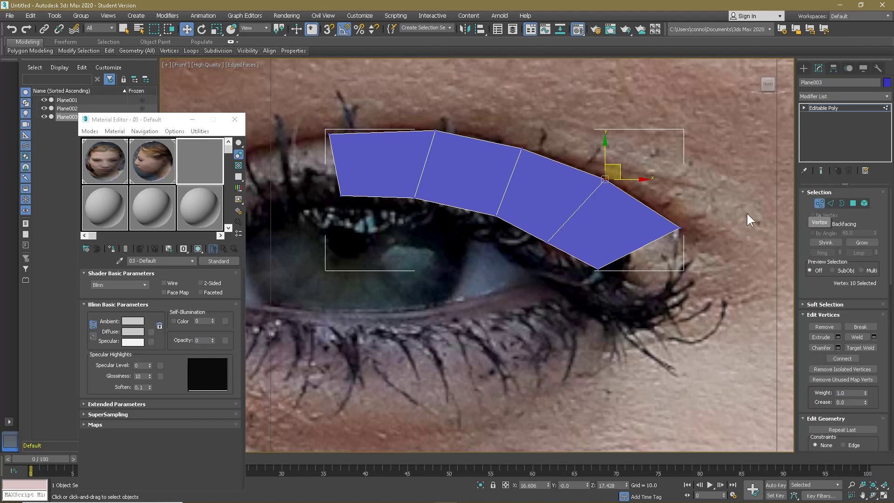
click(548, 242)
mouse_move(554, 235)
mouse_down()
mouse_move(597, 204)
mouse_move(569, 228)
mouse_up()
- Extrude the strip's nose-side end edge into one long polygon reaching the inner eye corner
click(831, 203)
scroll(483, 238, down, 2)
middle_drag(462, 232, 644, 195)
scroll(578, 156, up, 2)
click(560, 162)
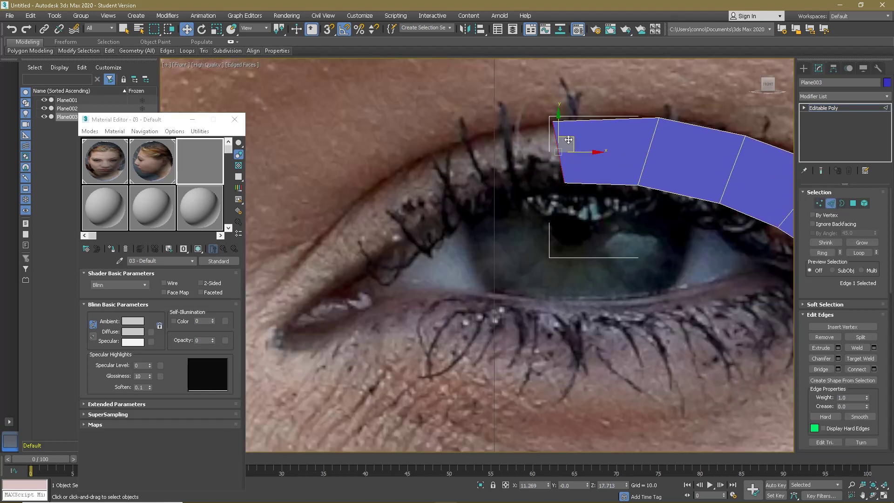
click(549, 143)
click(558, 153)
shift+drag(559, 152, 277, 298)
middle_drag(285, 290, 445, 229)
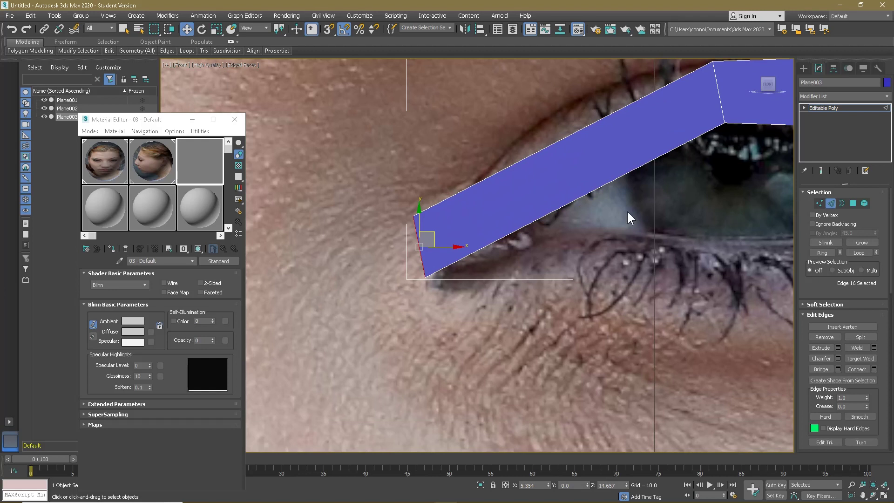
- Split the long inner polygon with a Connect edge and raise the new edge's vertices to the eyelid crease
scroll(627, 210, down, 2)
click(858, 370)
scroll(480, 286, up, 2)
key(1)
drag(508, 227, 504, 195)
key(2)
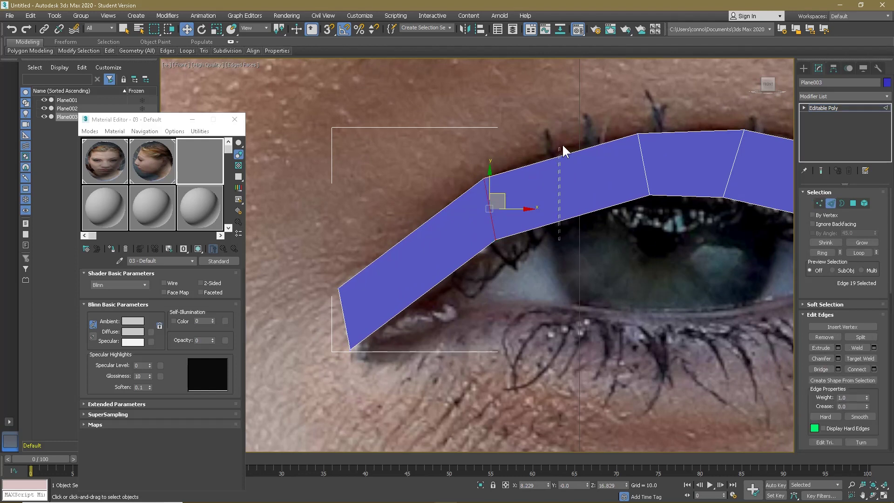
- Add further Connect edges to the strip's inner half and shape their vertices along the upper eyelid
click(562, 145)
click(858, 368)
key(1)
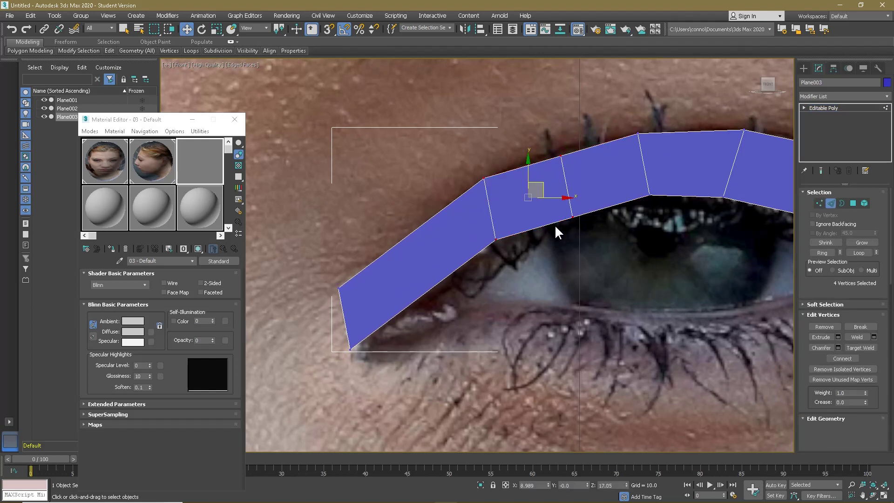
drag(576, 177, 579, 168)
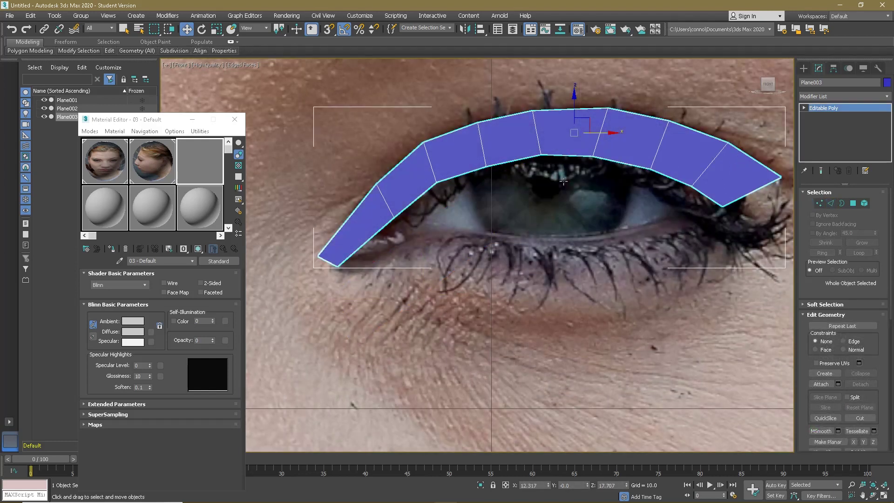
- Extrude the strip's outer end edge downward and move its two new vertices to wrap around the outer eye corner
middle_drag(664, 202, 631, 218)
click(831, 203)
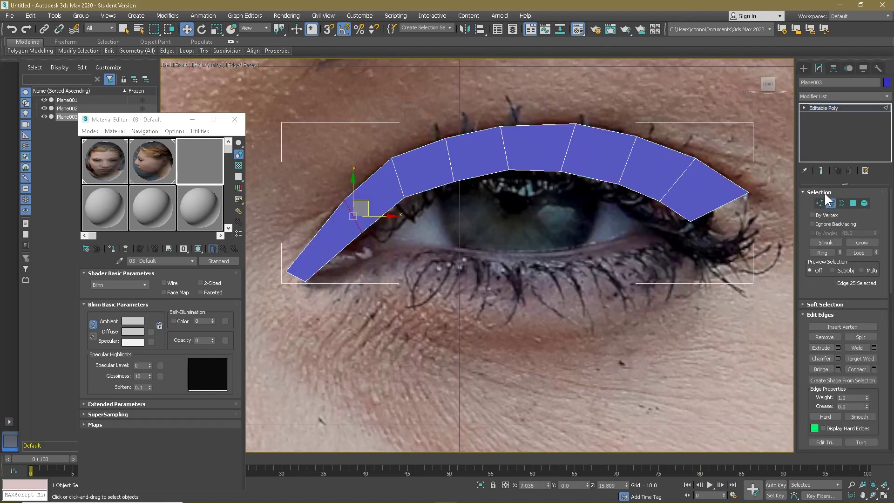
click(712, 212)
shift+drag(720, 184, 721, 206)
scroll(721, 207, up, 4)
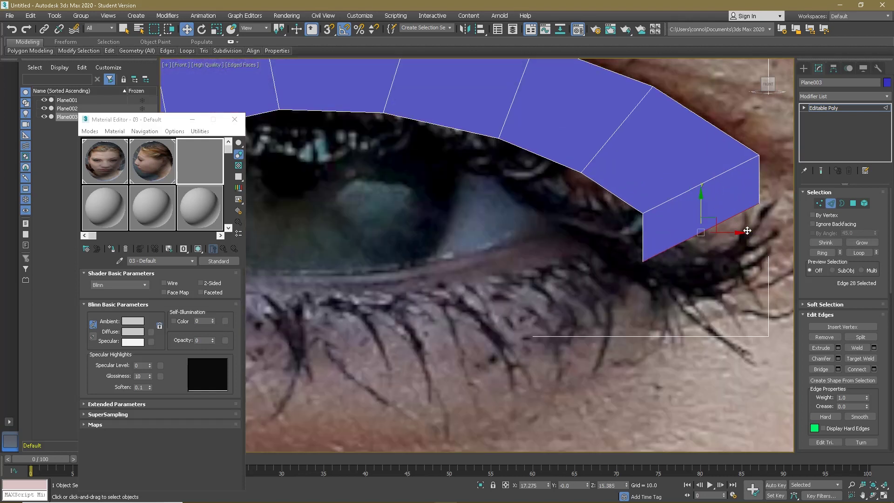
key(1)
click(759, 203)
drag(774, 196, 701, 316)
drag(620, 276, 638, 230)
scroll(638, 230, down, 3)
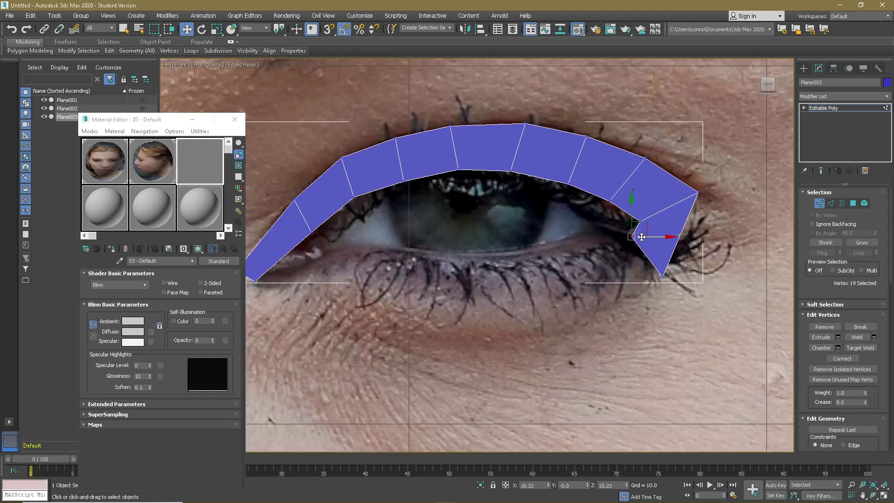
- Extrude the outer corner's end edge along the lower eyelid and move its end vertices beneath the iris
click(831, 203)
click(638, 247)
shift+drag(660, 244, 571, 266)
key(1)
click(577, 298)
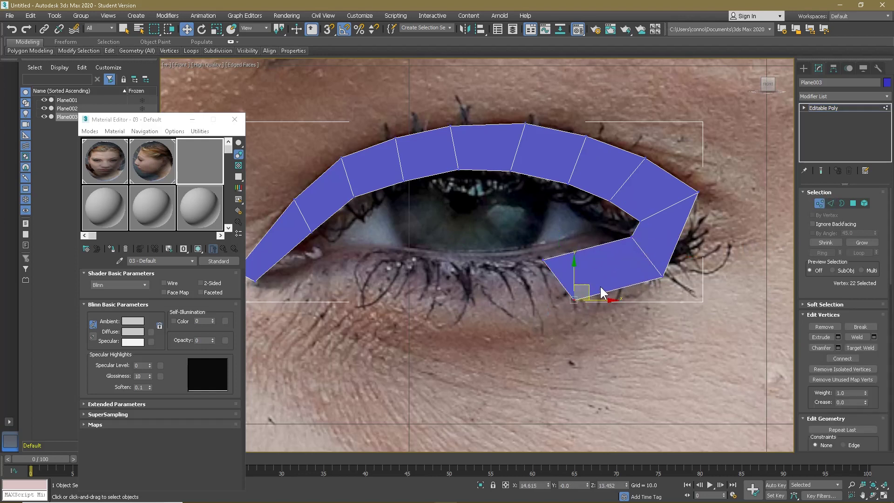
drag(577, 298, 510, 338)
click(544, 260)
drag(557, 254, 511, 257)
key(2)
click(502, 298)
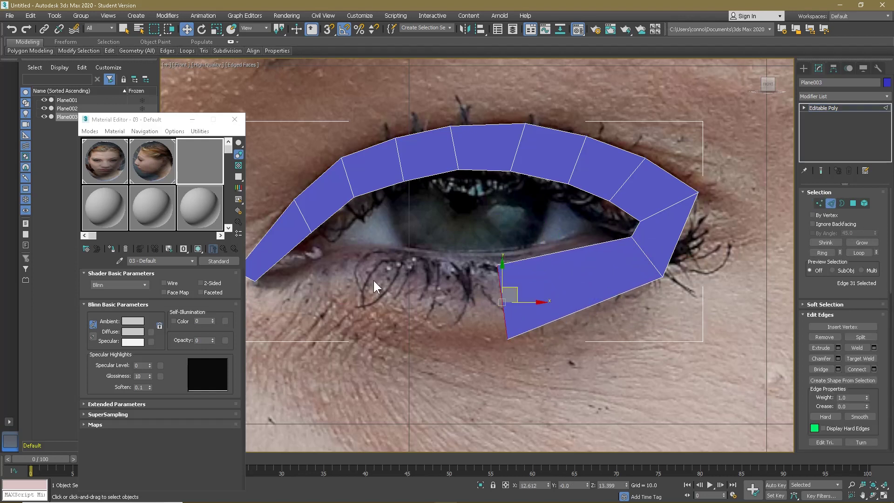
- Extrude a short polygon down from the strip's inner eye corner end and adjust its two new vertices
middle_drag(265, 281, 401, 273)
click(381, 271)
shift+drag(393, 256, 416, 308)
scroll(391, 275, up, 2)
key(1)
drag(419, 264, 417, 270)
drag(401, 326, 423, 287)
key(2)
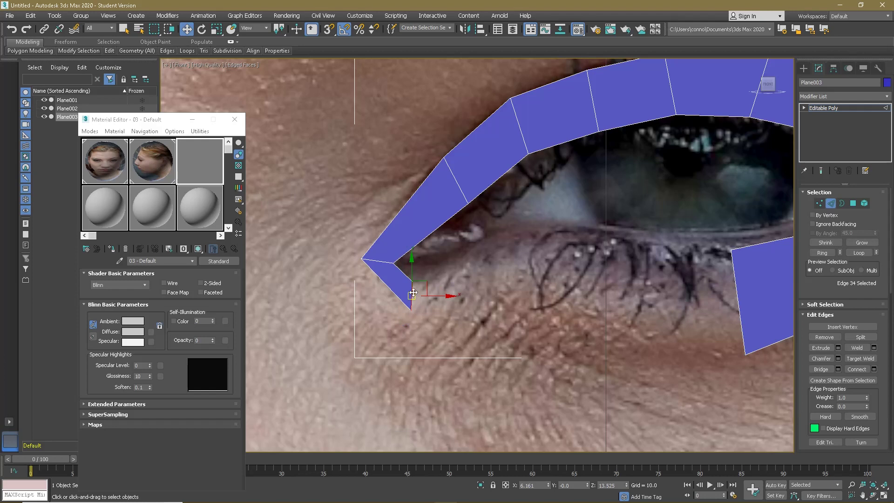
- Bridge the two open end edges along the lower eyelid to close the ring around the eye
key(z)
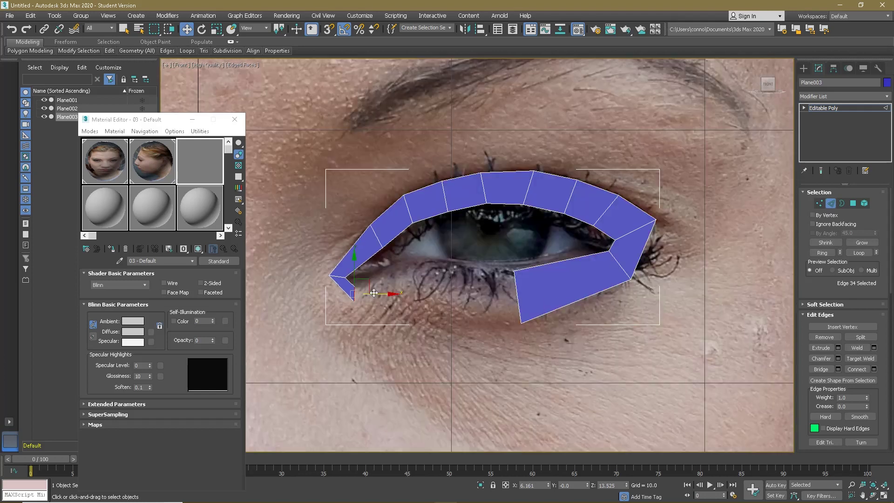
ctrl+click(520, 301)
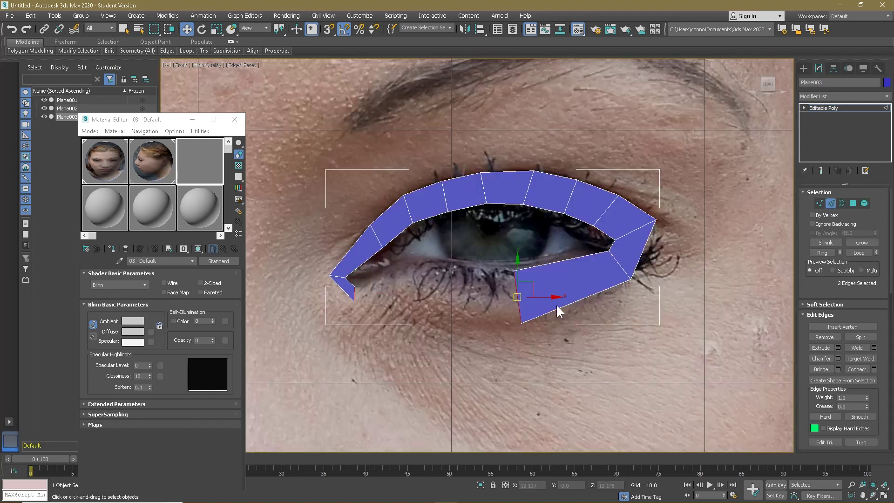
click(824, 370)
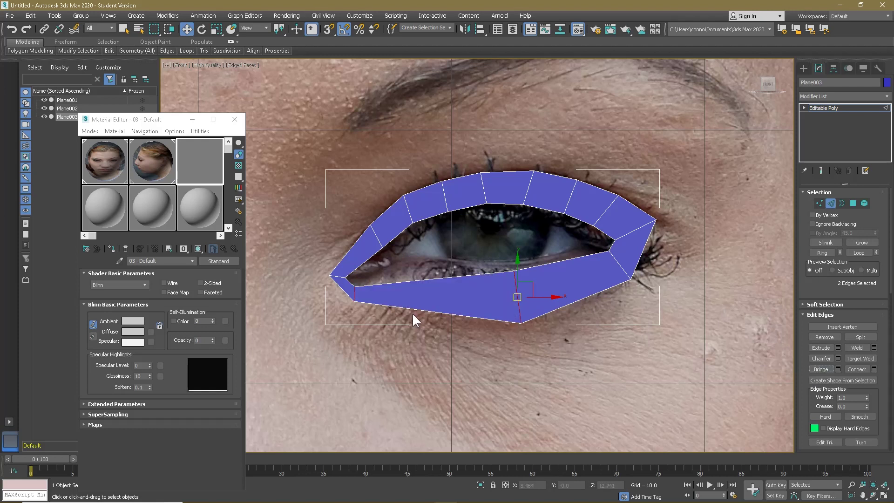
- Reposition the vertices around the inner eye corner so the ring's band becomes wider there
scroll(412, 312, up, 4)
key(1)
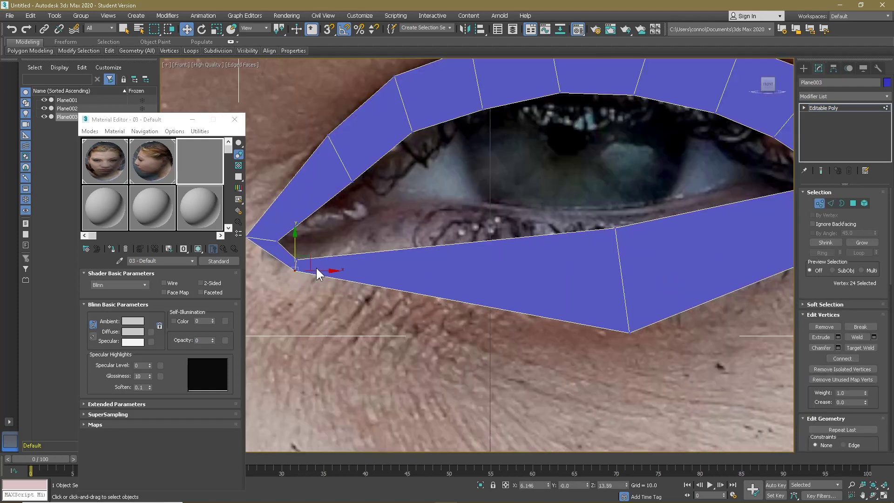
click(297, 259)
drag(312, 251, 306, 223)
drag(283, 255, 405, 158)
click(352, 181)
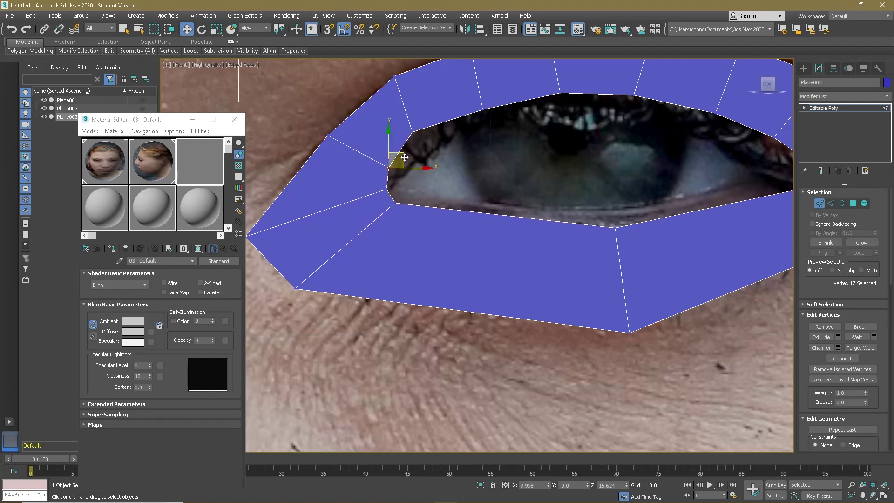
scroll(406, 192, down, 5)
scroll(396, 201, up, 4)
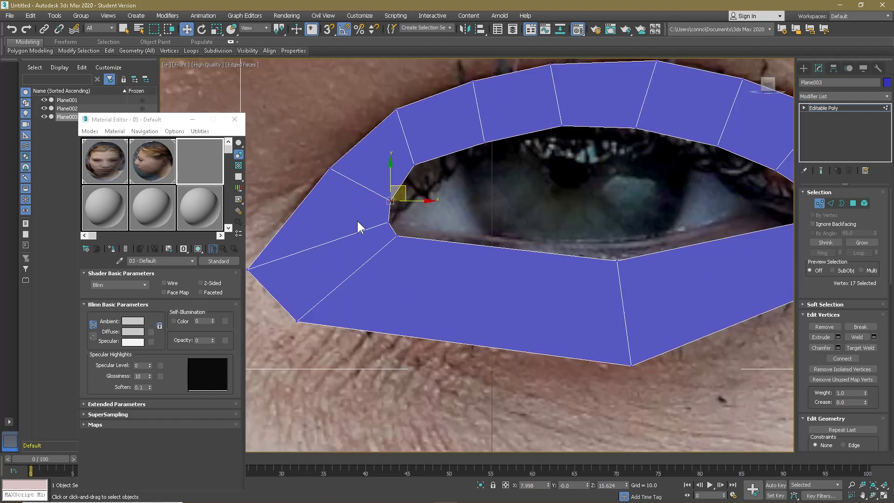
- Turn on see-through display for the eye mesh and set the viewport quality to Standard
key(alt+x)
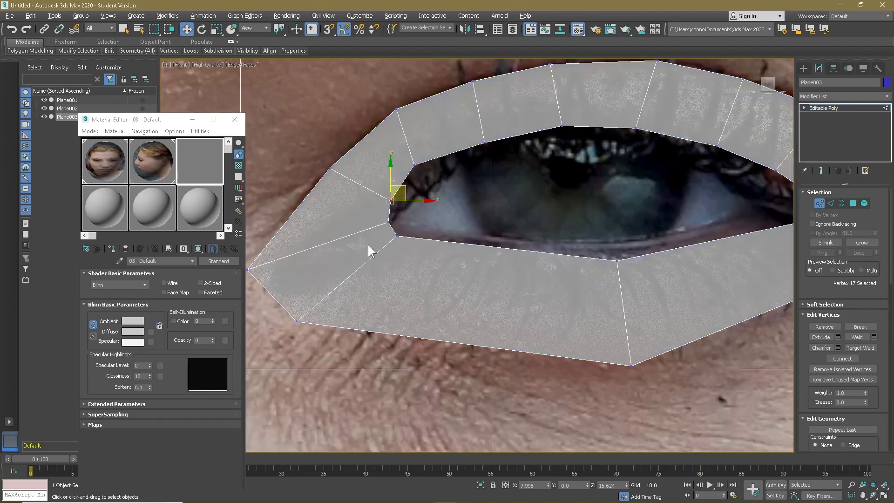
ctrl+click(419, 166)
click(221, 65)
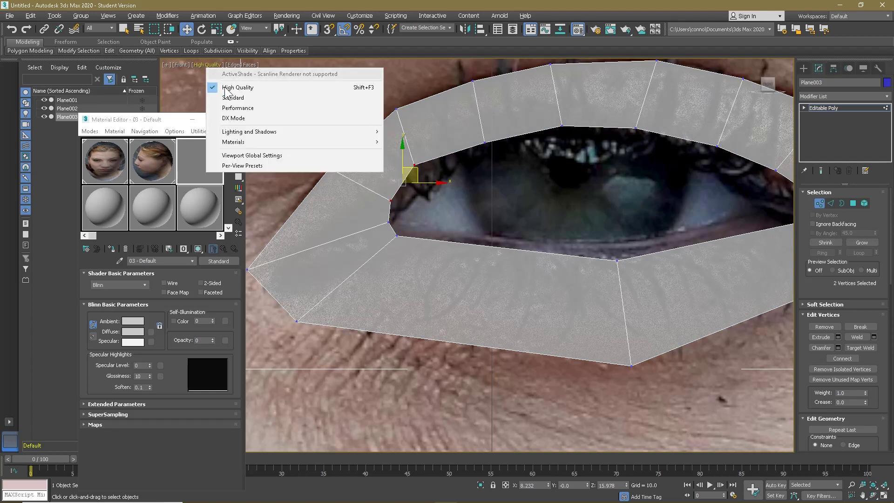
click(250, 99)
- Move the inner-side vertices of the upper lash line towards the iris to smooth the eye opening
scroll(383, 169, up, 3)
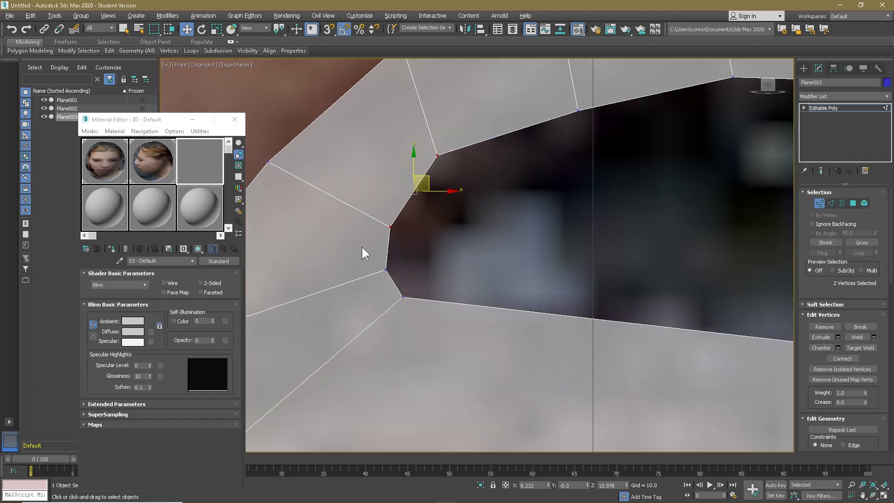
drag(427, 178, 488, 168)
scroll(408, 258, down, 5)
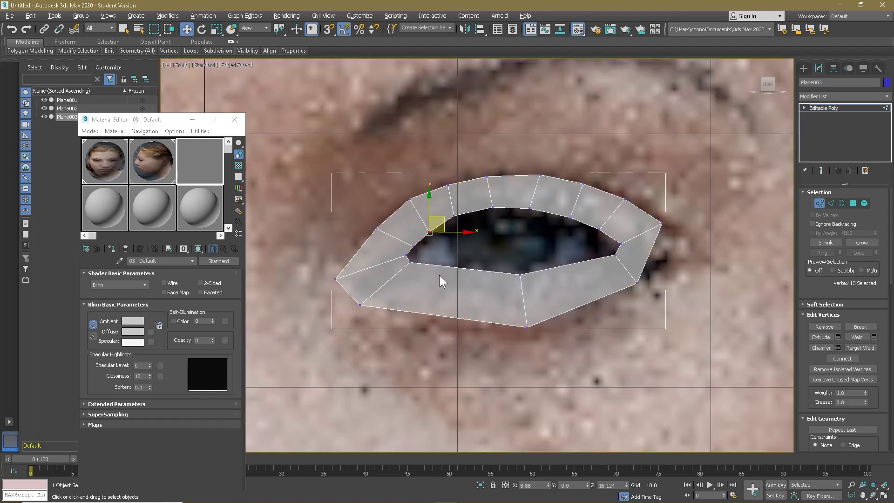
scroll(428, 261, up, 2)
- Set the viewport quality back to High Quality
click(209, 65)
click(240, 88)
scroll(429, 213, up, 2)
scroll(563, 215, down, 4)
- Split the two long lower eyelid polygons with Connect edges across the band
key(2)
drag(508, 302, 525, 202)
drag(617, 213, 618, 215)
click(857, 369)
scroll(571, 252, up, 3)
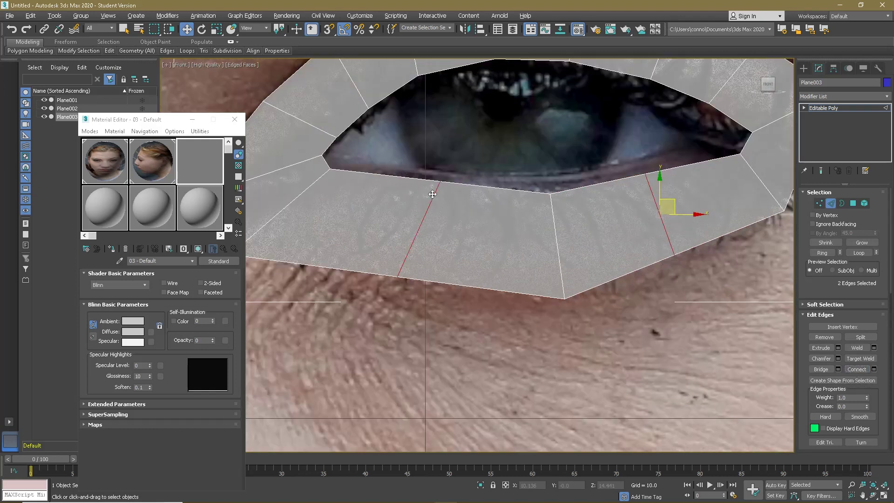
- Fit the lower inner vertices of the eye ring to the lower lash line, raising the middle one
key(1)
click(440, 181)
click(550, 193)
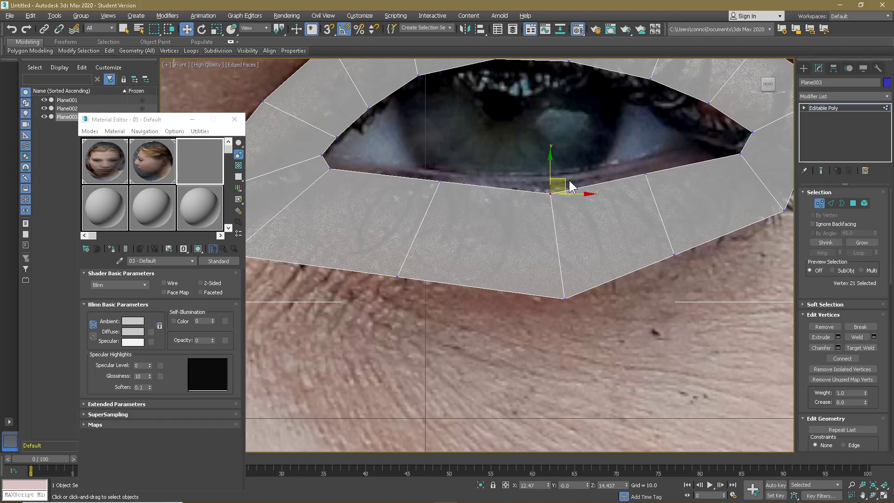
drag(568, 179, 565, 170)
click(646, 173)
middle_drag(645, 174, 470, 253)
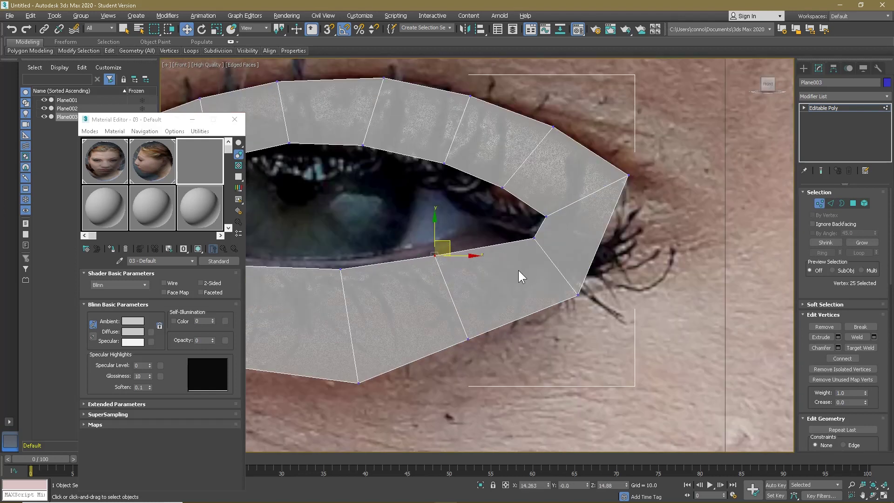
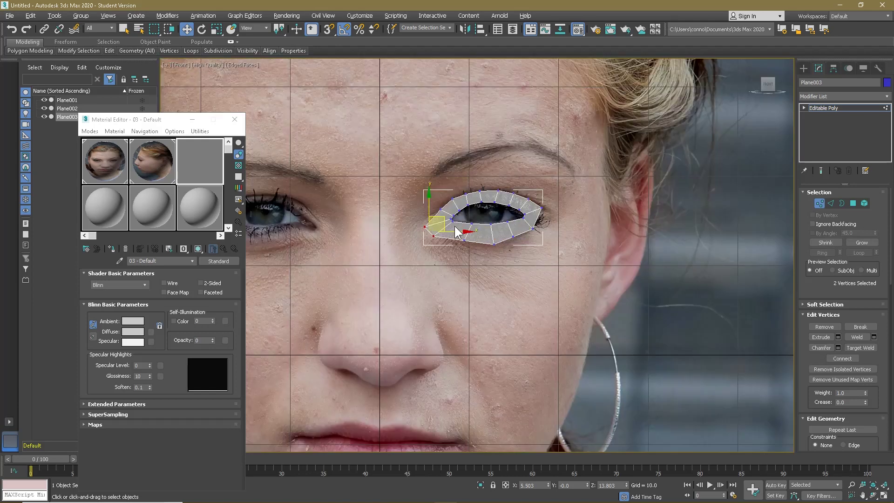
- Select all edges of the eye ring and move them about 21.7 units forward onto the eye in the side reference
click(830, 203)
click(557, 214)
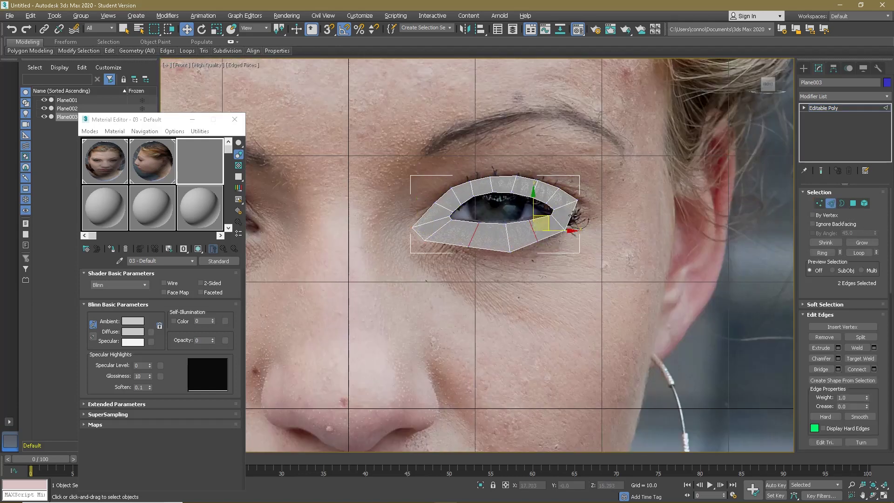
double_click(540, 216)
alt+middle_drag(614, 214, 745, 95)
click(763, 85)
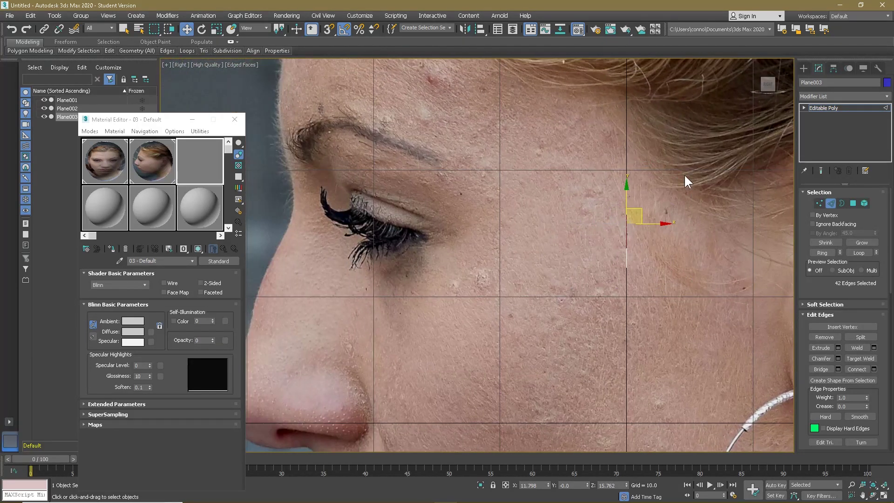
drag(662, 222, 448, 224)
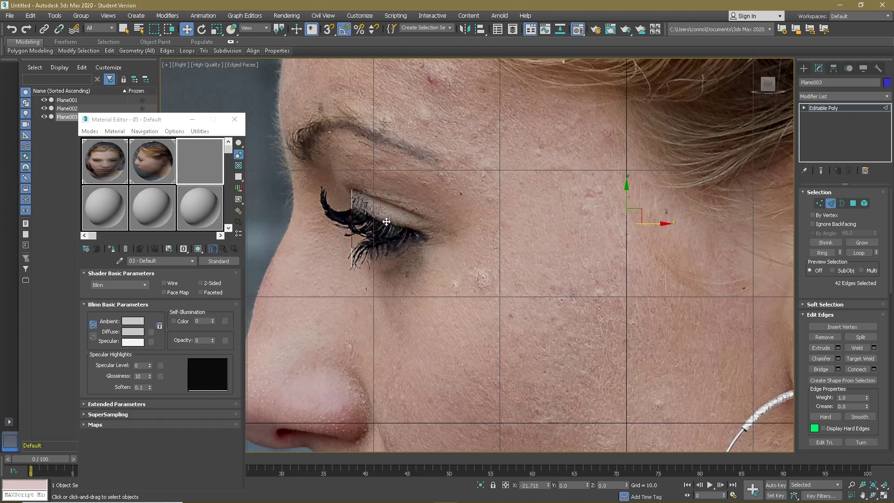
drag(386, 222, 386, 222)
- Select the outer edge loop of the eye ring and shift it slightly in depth in the right view
scroll(399, 230, up, 5)
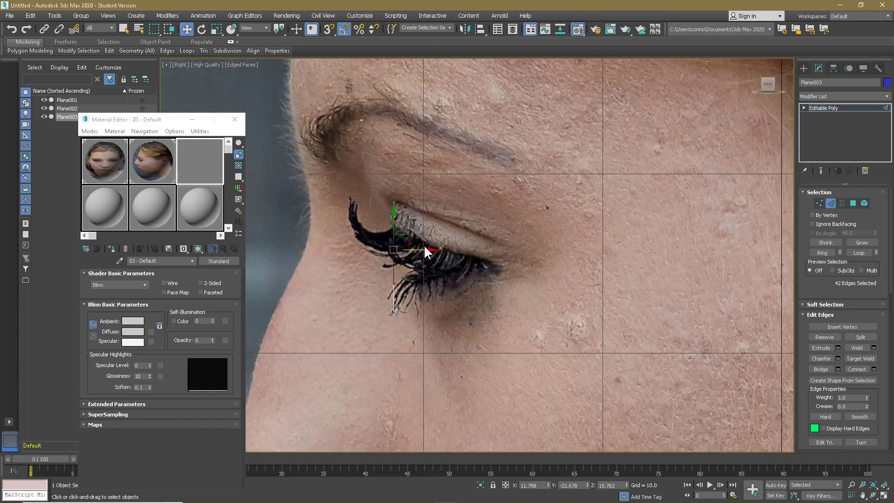
alt+middle_drag(424, 246, 785, 92)
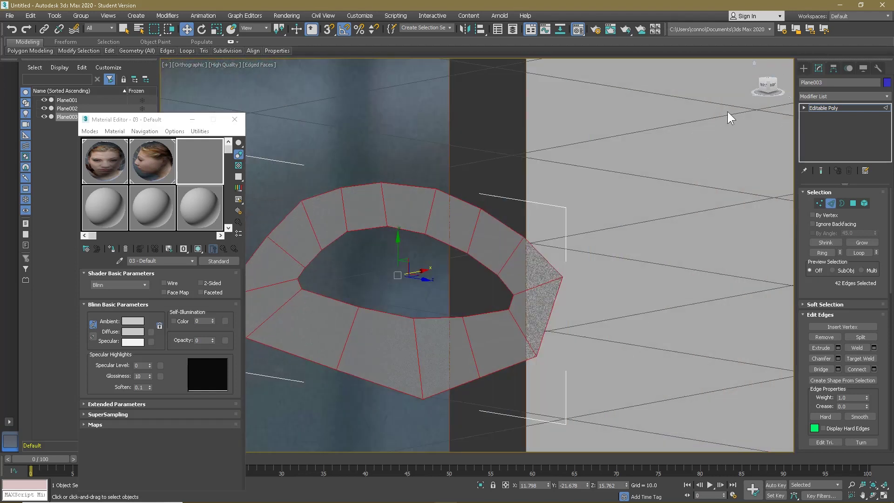
double_click(455, 246)
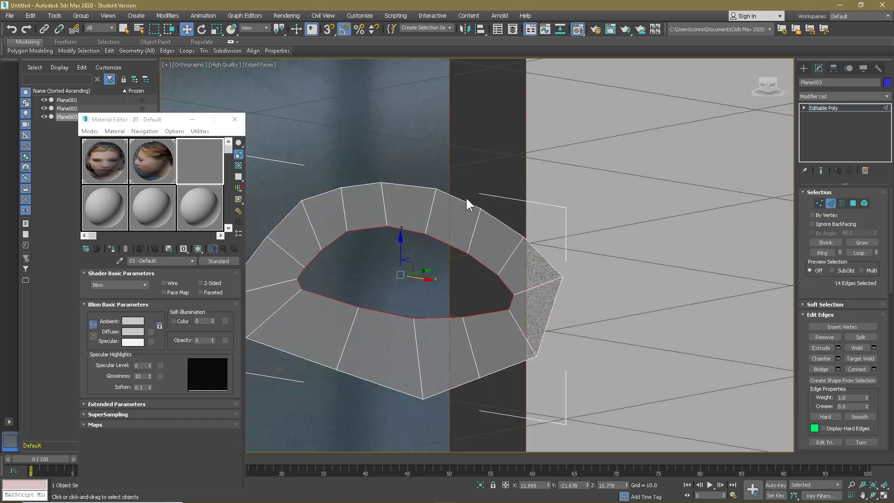
double_click(467, 202)
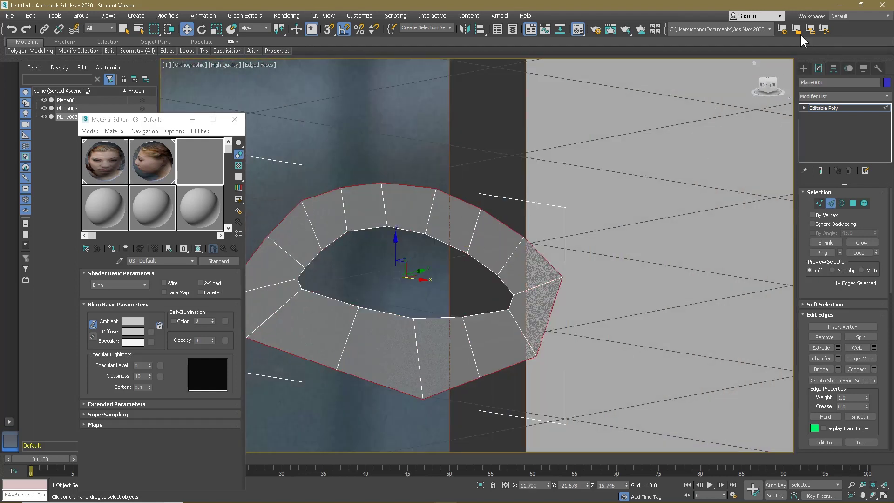
click(774, 86)
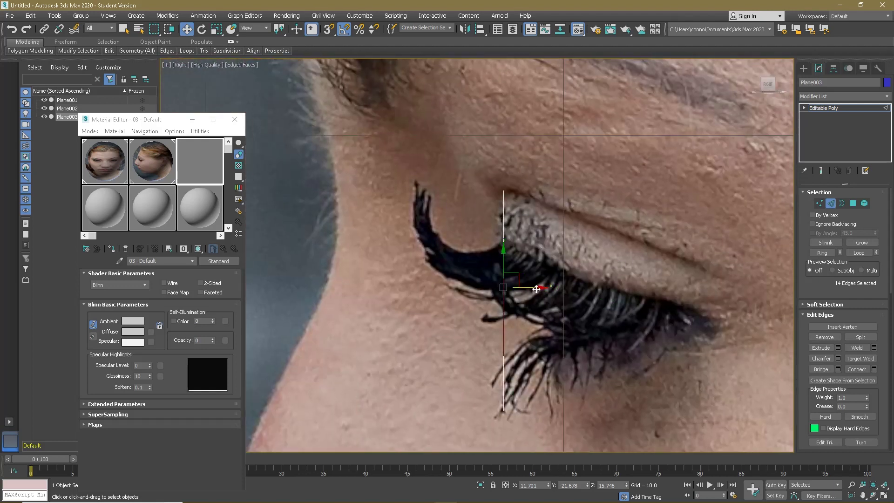
drag(554, 288, 549, 287)
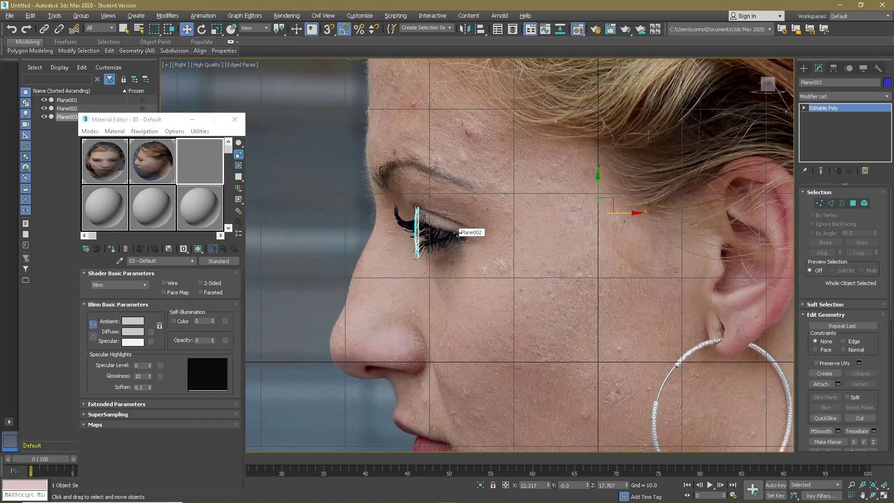
- Move the eye ring's pivot to the centre of the object using the Transform Toolbox
alt+middle_drag(456, 232, 520, 274)
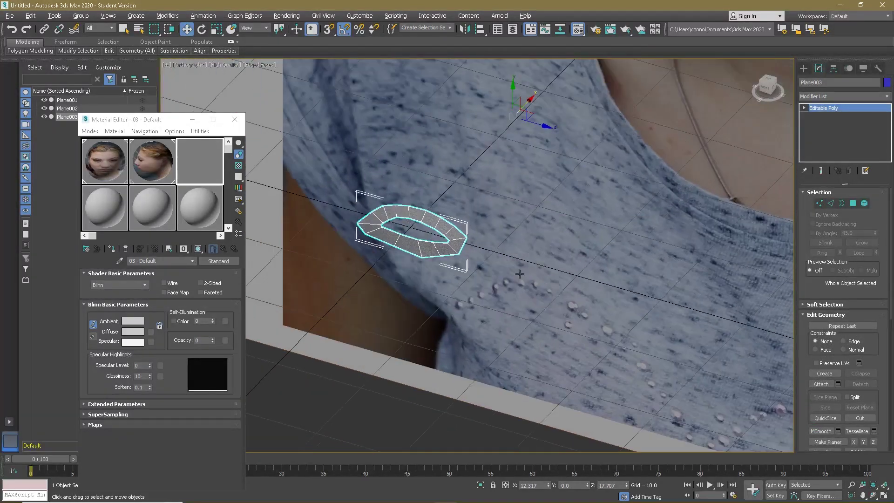
mouse_move(627, 112)
alt+middle_down()
mouse_move(606, 117)
mouse_move(614, 112)
alt+middle_up()
click(833, 68)
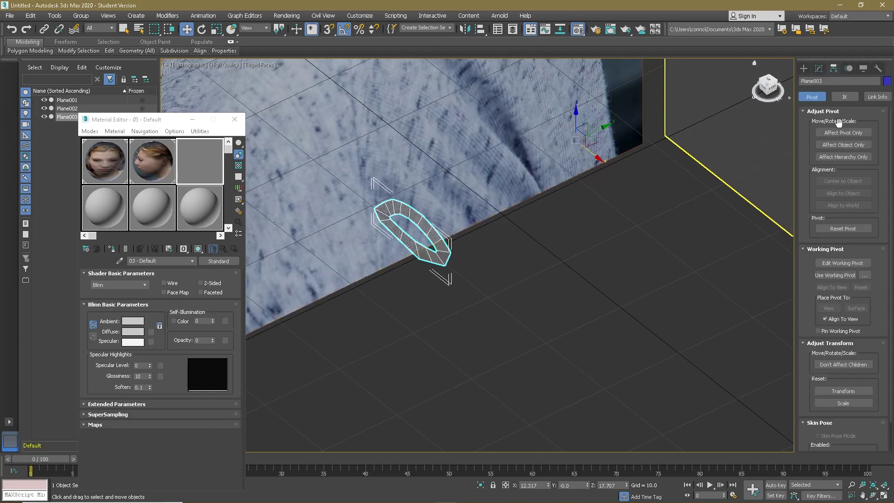
click(843, 133)
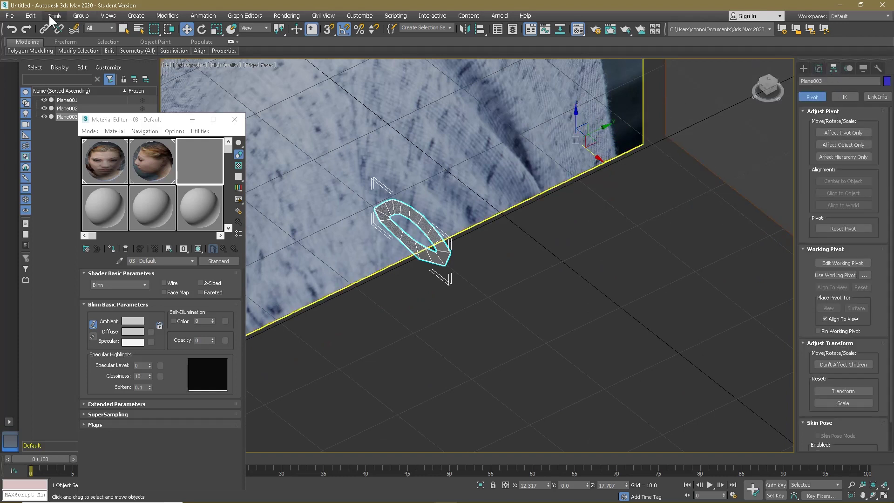
click(30, 16)
click(100, 155)
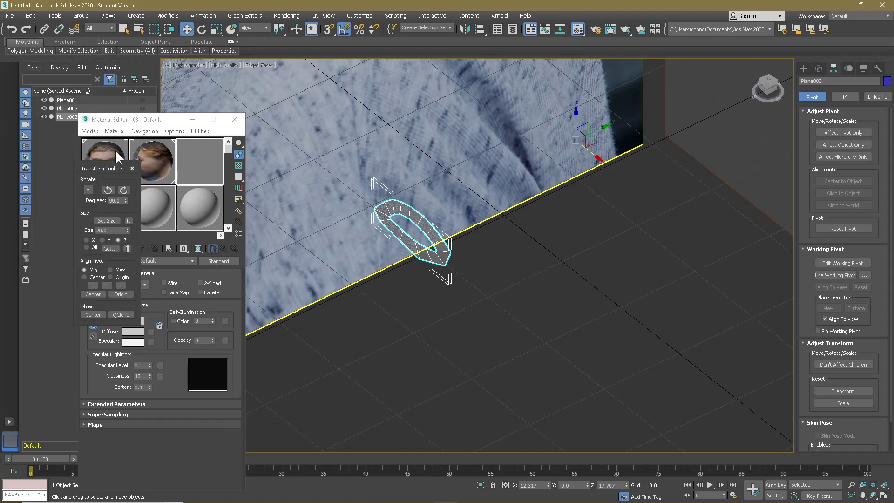
click(102, 294)
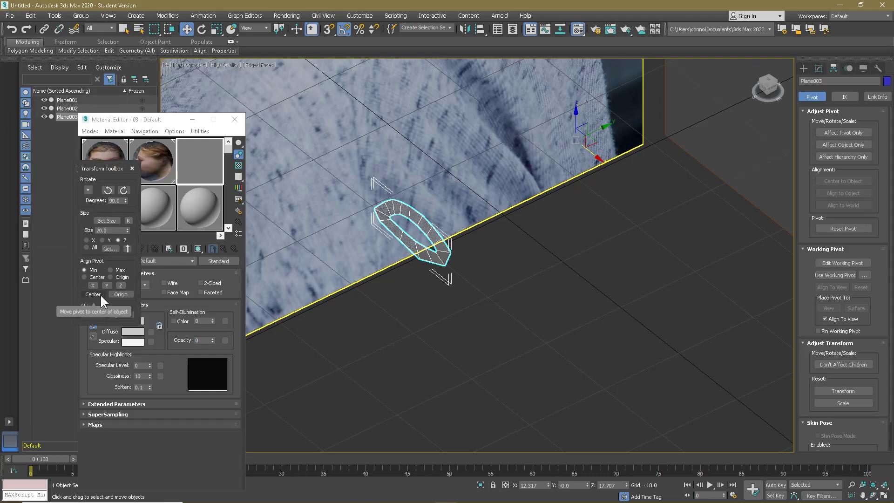
mouse_move(380, 275)
alt+middle_down()
mouse_move(365, 258)
mouse_move(379, 237)
mouse_move(391, 259)
mouse_move(377, 262)
alt+middle_up()
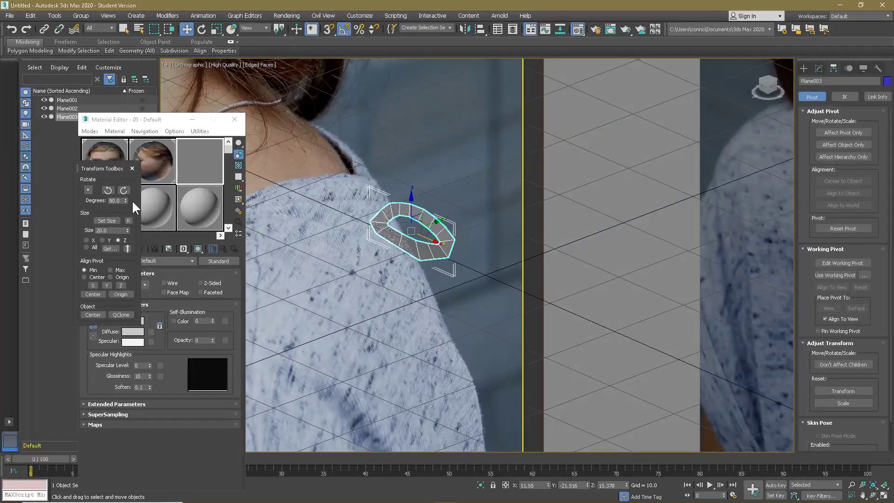
click(132, 168)
- Add a Bend modifier to the eye ring with the X bend axis and an angle of 159
click(816, 68)
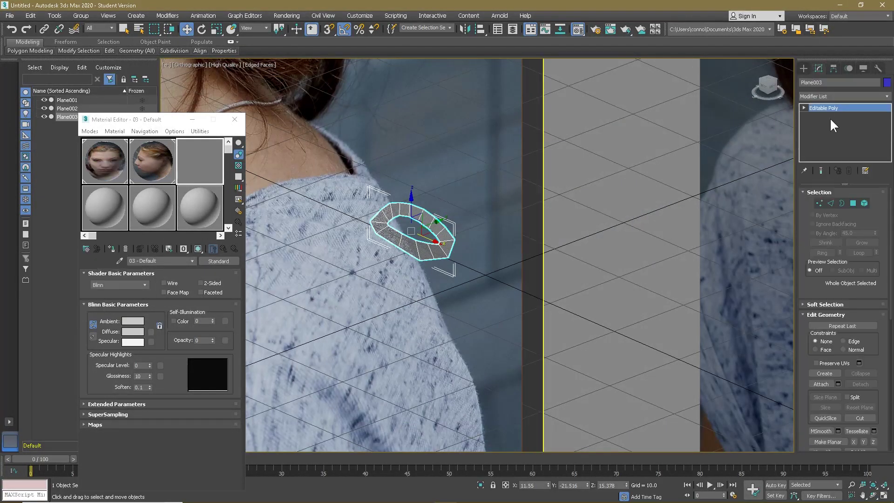
click(851, 91)
key(b)
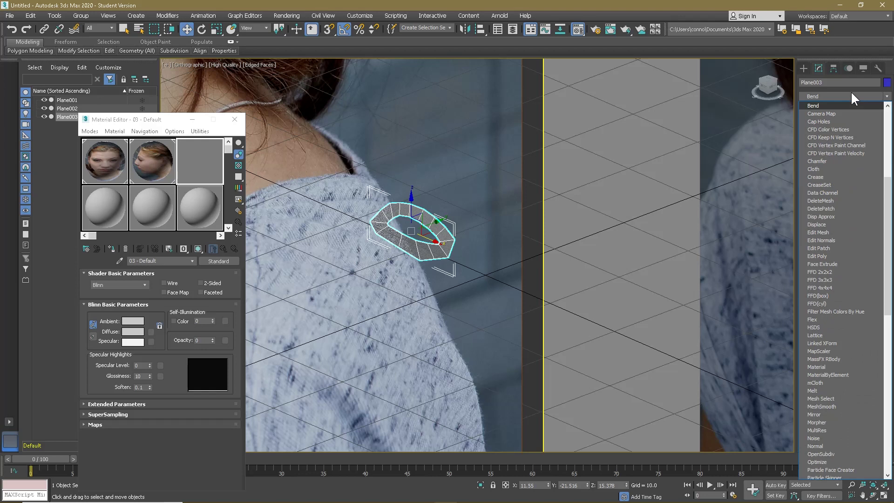
click(856, 100)
click(826, 241)
alt+middle_drag(542, 236, 532, 264)
drag(867, 207, 867, 138)
drag(818, 69, 814, 59)
alt+middle_drag(560, 186, 535, 177)
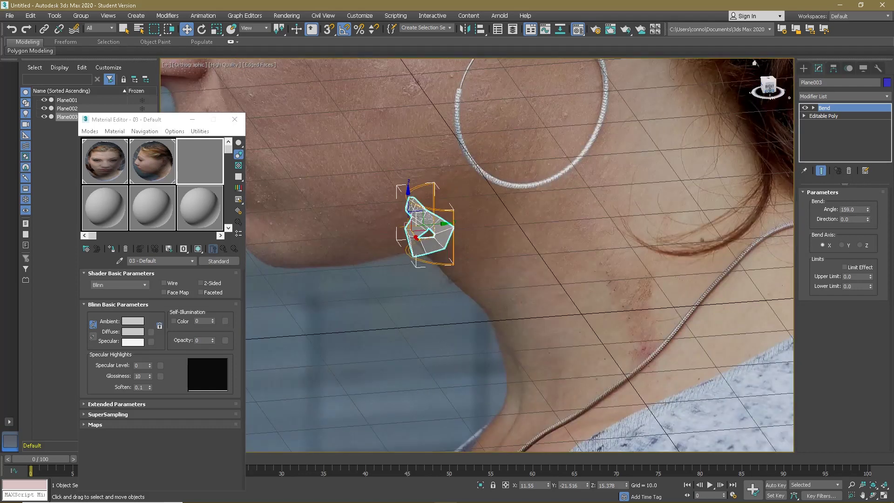
- Set the Bend angle to 180 and check the curved ring against the references
click(768, 87)
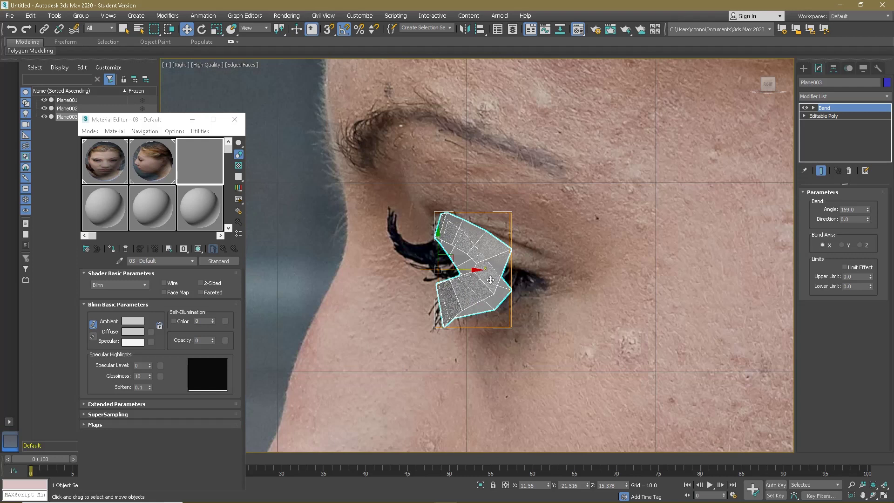
mouse_move(869, 210)
mouse_down()
mouse_move(862, 98)
mouse_move(856, 198)
mouse_up()
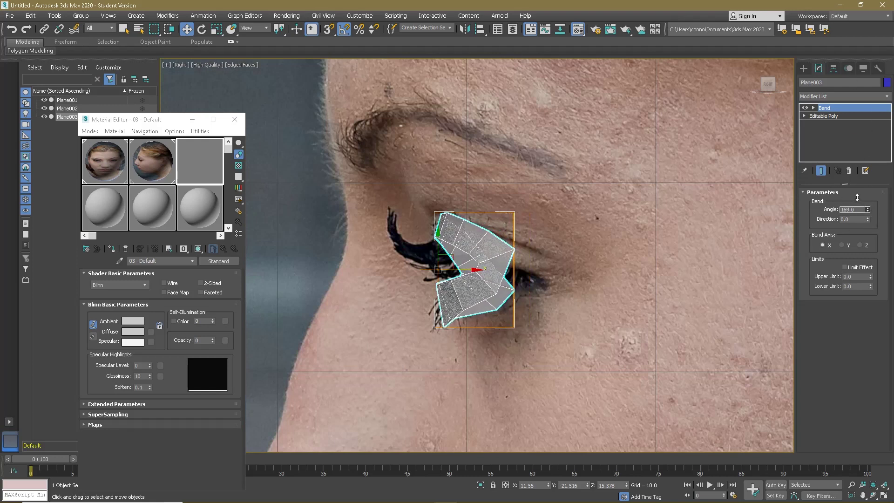
text(180)
key(Return)
scroll(580, 264, down, 4)
mouse_move(580, 264)
alt+middle_down()
mouse_move(533, 318)
mouse_move(591, 275)
mouse_move(589, 257)
alt+middle_up()
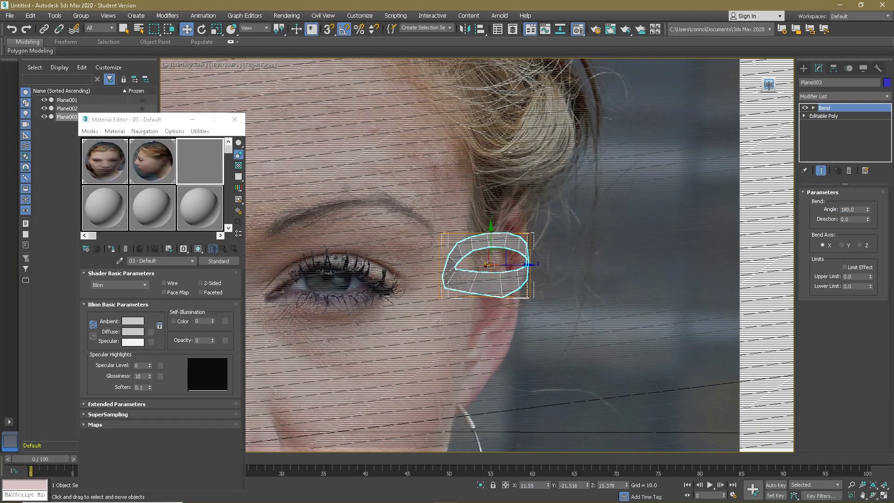
- Scale the bent eye ring to about 122% along X in the front view and set the Bend angle to 142
key(f)
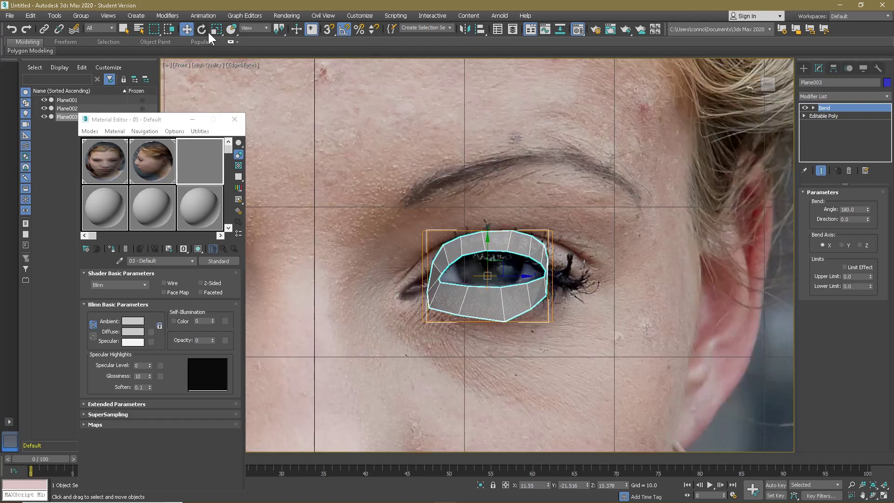
click(215, 30)
drag(531, 274, 537, 279)
drag(868, 211, 867, 245)
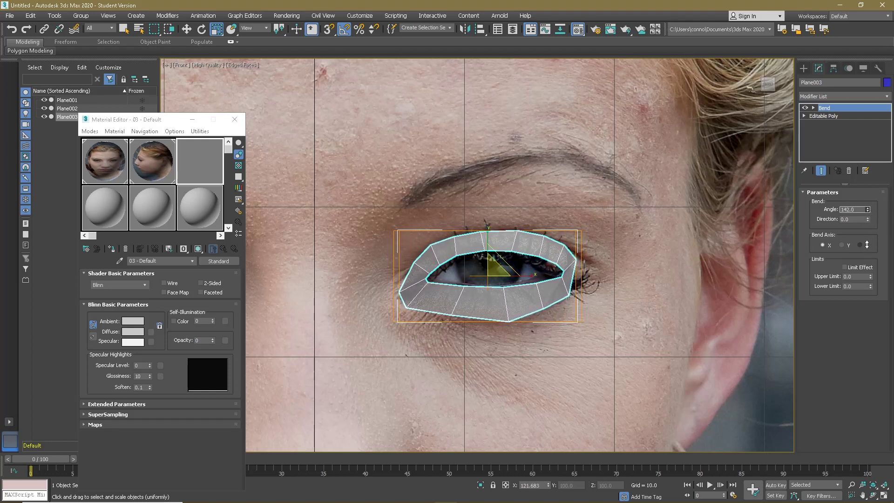
- Try to rotate the bent eye ring in the right view to match the profile
scroll(669, 222, down, 2)
alt+middle_drag(670, 222, 606, 255)
click(771, 87)
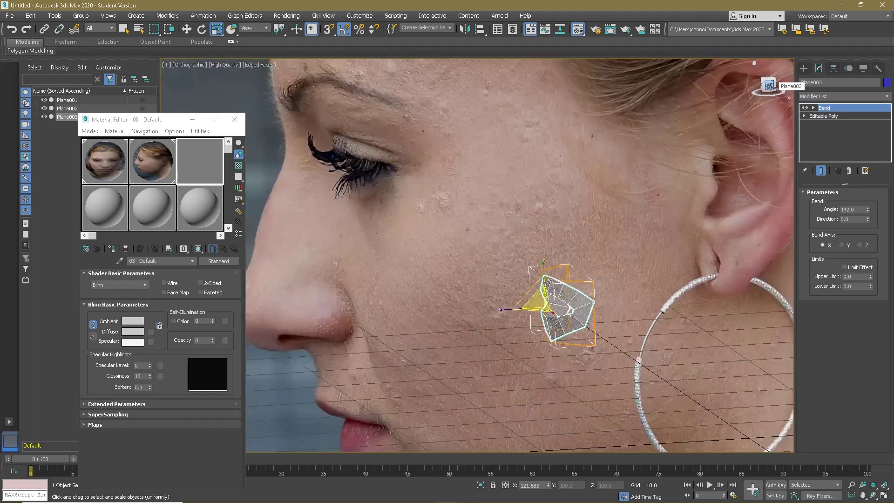
scroll(545, 225, up, 5)
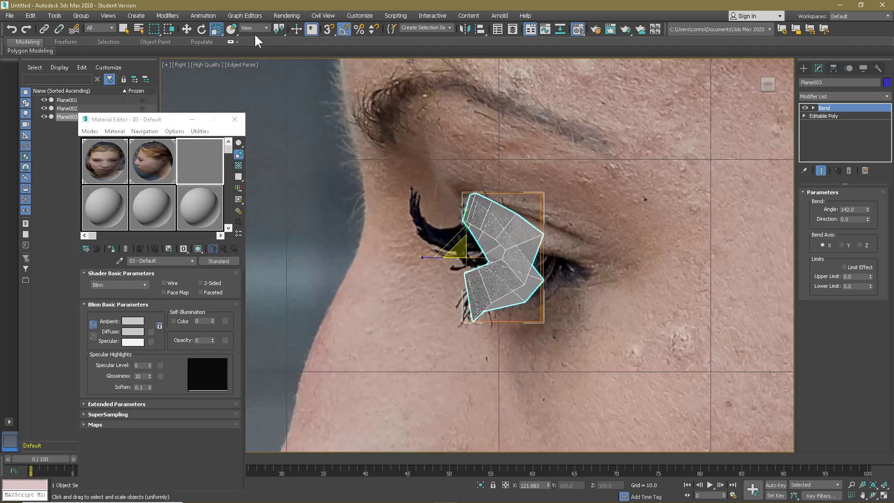
click(202, 32)
drag(497, 241, 516, 229)
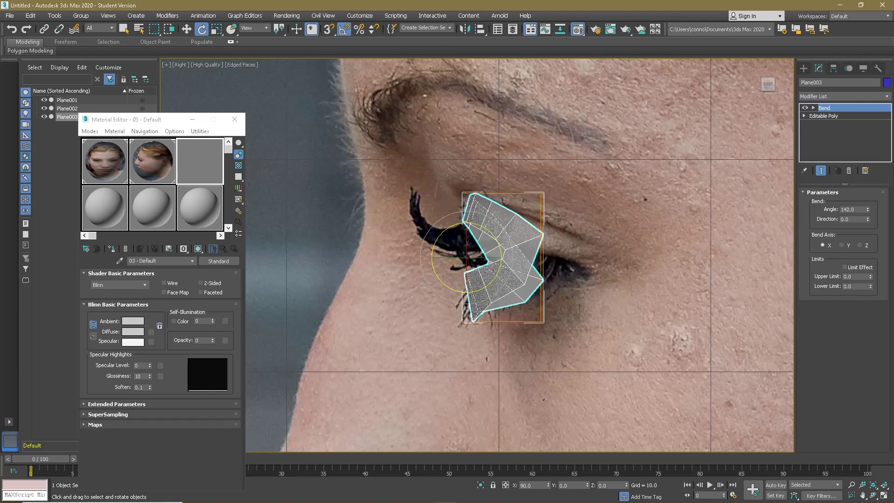
- Collapse the eye ring's whole modifier stack into an editable poly
right_click(837, 108)
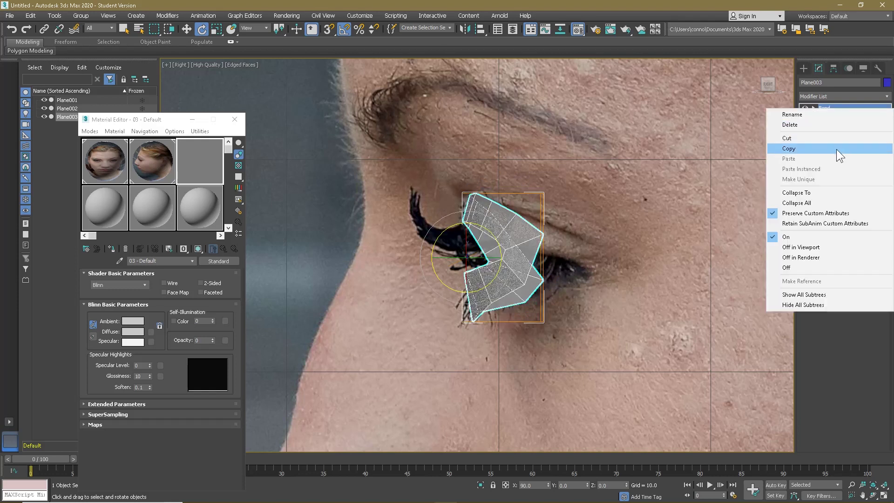
click(828, 202)
click(502, 282)
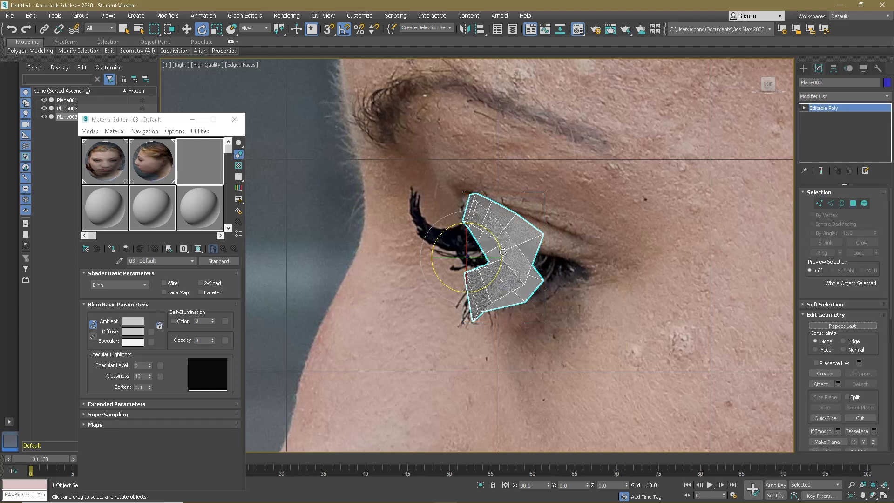
- Tilt the eye ring slightly in the right view and move it back to about Y -20.86
drag(499, 242, 505, 235)
click(186, 30)
mouse_move(499, 257)
mouse_down()
mouse_move(525, 257)
mouse_move(514, 258)
mouse_up()
alt+middle_drag(586, 216, 726, 226)
click(764, 84)
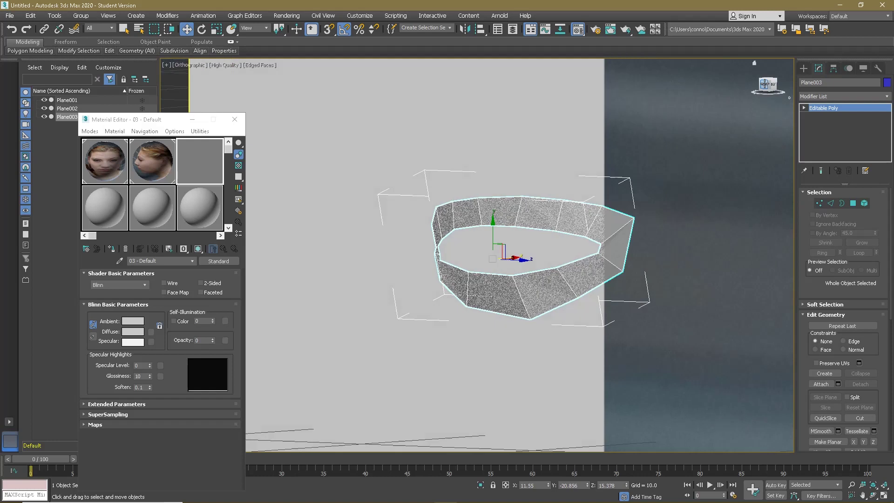
- Lower the outer upper-lid vertices of the eye ring in the front view to follow the eyelid
key(f)
click(820, 204)
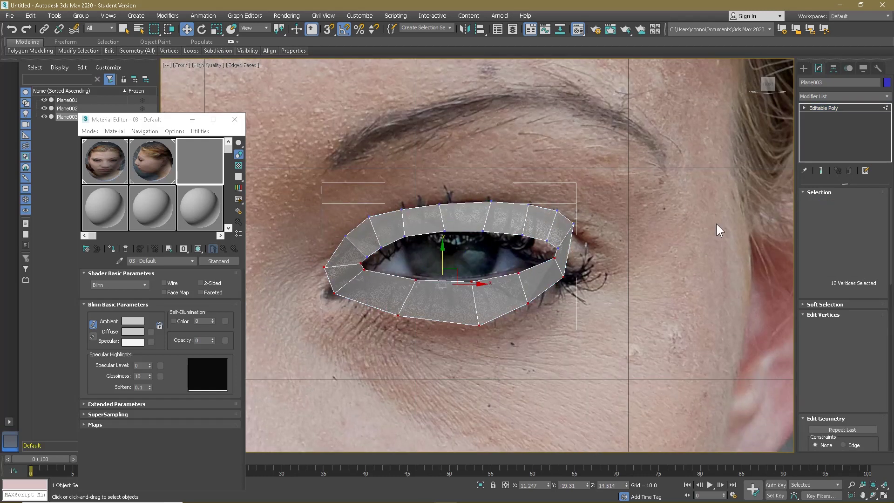
scroll(558, 237, up, 3)
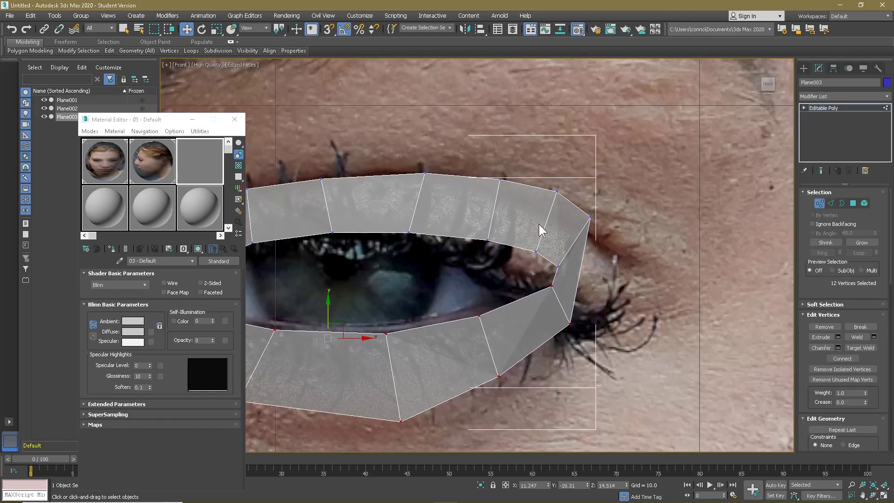
drag(576, 180, 576, 196)
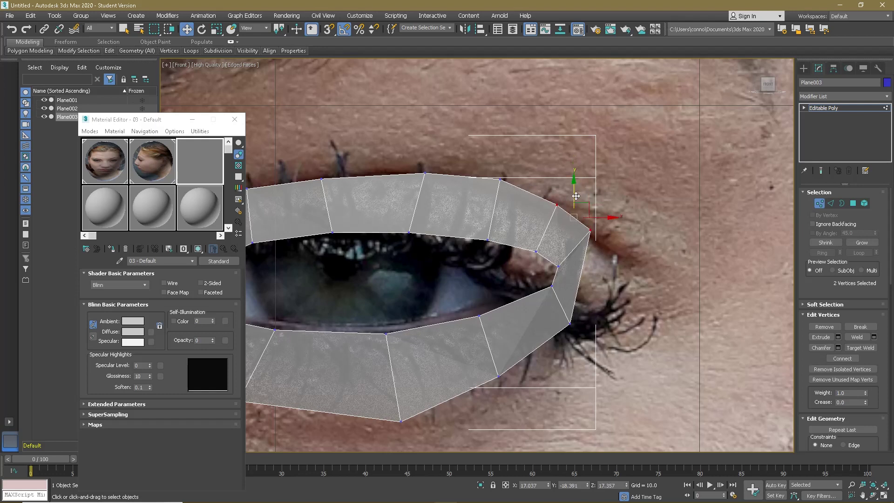
- Reposition the outer-corner vertices of the eye ring in the front view to fit the corner of the eye
ctrl+drag(583, 284, 570, 271)
drag(619, 205, 618, 205)
drag(564, 228, 596, 238)
mouse_move(600, 289)
mouse_down()
mouse_move(639, 289)
mouse_move(615, 289)
mouse_up()
drag(584, 256, 583, 259)
scroll(566, 279, down, 3)
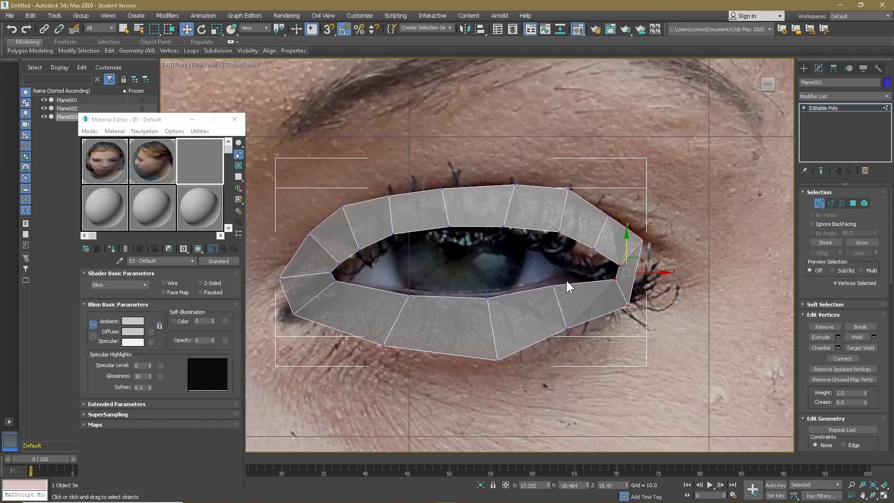
- Nudge the upper-lid vertices of the eye ring in the front view to follow the lash line
drag(372, 250, 424, 195)
drag(459, 232, 436, 176)
drag(447, 183, 446, 180)
middle_drag(446, 181, 519, 153)
drag(346, 305, 438, 160)
drag(397, 204, 495, 166)
drag(550, 293, 641, 288)
click(641, 301)
middle_drag(704, 271, 624, 276)
- Adjust the outer-corner and outer upper-lid vertices in the front view to smooth the ring's outline
click(637, 218)
mouse_move(632, 255)
mouse_down()
mouse_move(601, 292)
mouse_move(647, 280)
mouse_move(621, 268)
mouse_up()
click(613, 244)
drag(623, 234, 615, 234)
drag(594, 275, 620, 237)
drag(615, 247, 553, 202)
click(588, 227)
click(554, 211)
click(575, 259)
drag(583, 252, 583, 245)
click(622, 267)
- Adjust the inner-corner and neighbouring upper-lid vertices of the eye ring in the front view
middle_drag(367, 274, 481, 269)
drag(383, 311, 394, 279)
click(417, 222)
drag(429, 214, 481, 218)
click(465, 238)
- Refine the eye ring's upper-lid and outer vertices in the right view to follow the eyelid profile
scroll(481, 218, down, 2)
drag(768, 86, 708, 112)
click(769, 85)
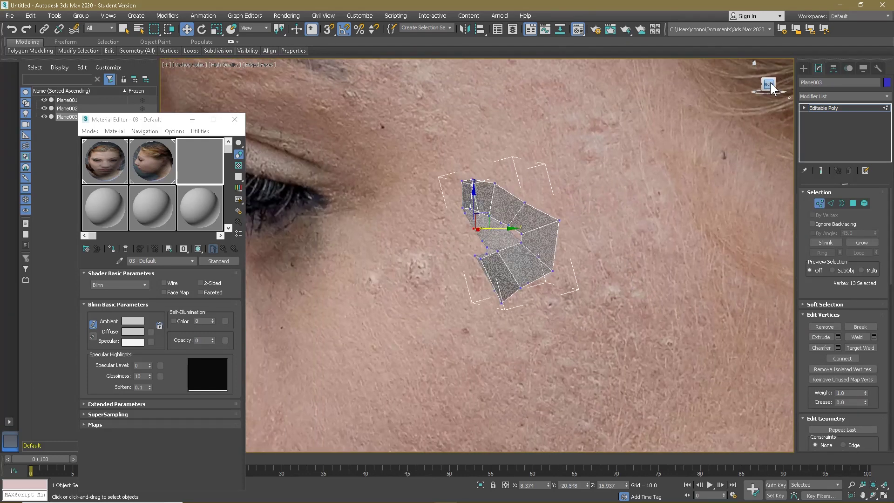
scroll(479, 253, up, 2)
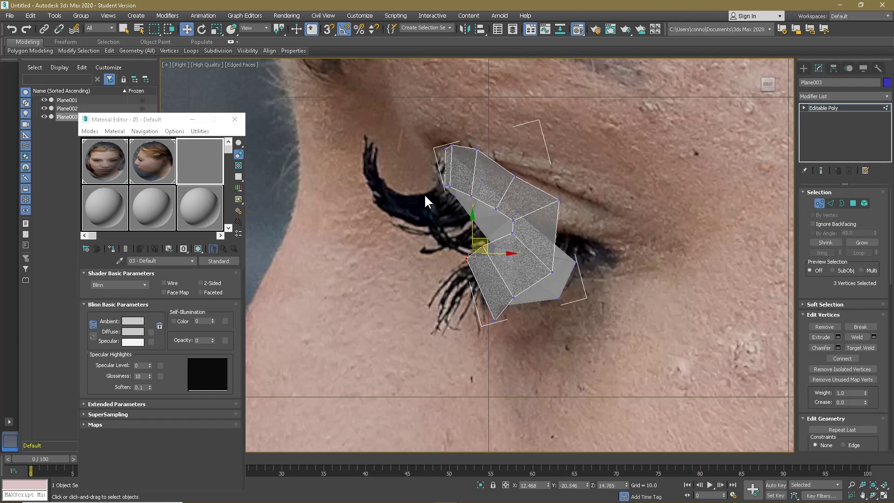
scroll(459, 148, up, 2)
drag(459, 148, 467, 136)
click(507, 156)
drag(518, 147, 516, 154)
drag(550, 228, 600, 186)
drag(649, 274, 695, 222)
scroll(694, 223, down, 4)
middle_drag(684, 266, 584, 250)
- Select the four outer-corner vertices, and scale the whole eye ring slightly wider and flatter in the right view
click(537, 254)
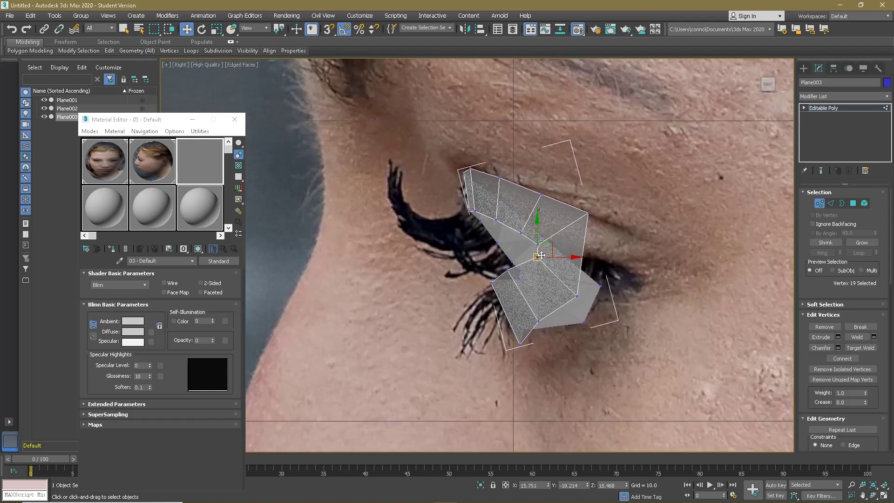
ctrl+click(576, 295)
ctrl+click(588, 215)
ctrl+click(538, 244)
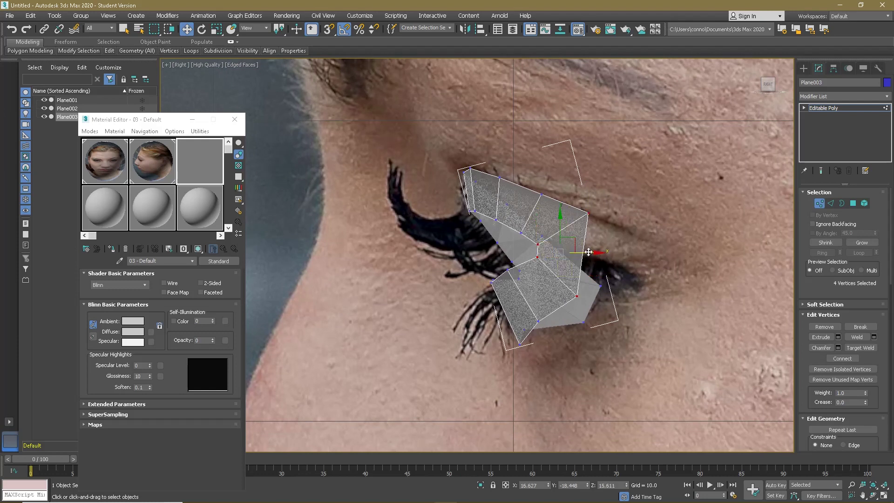
click(819, 203)
click(212, 31)
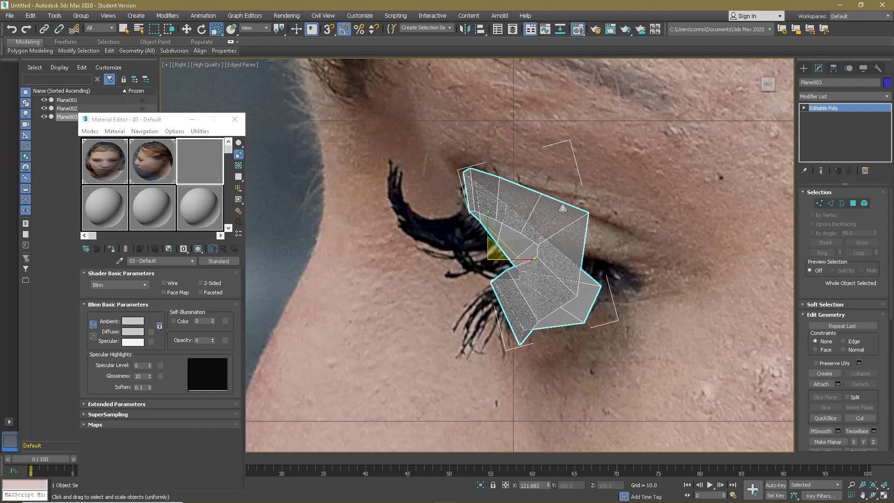
mouse_move(529, 263)
mouse_down()
mouse_move(550, 261)
mouse_move(540, 261)
mouse_up()
drag(489, 219, 489, 221)
- Move the four outer-corner vertices back and down in the right view to about Y -17.21, Z 15.22
key(1)
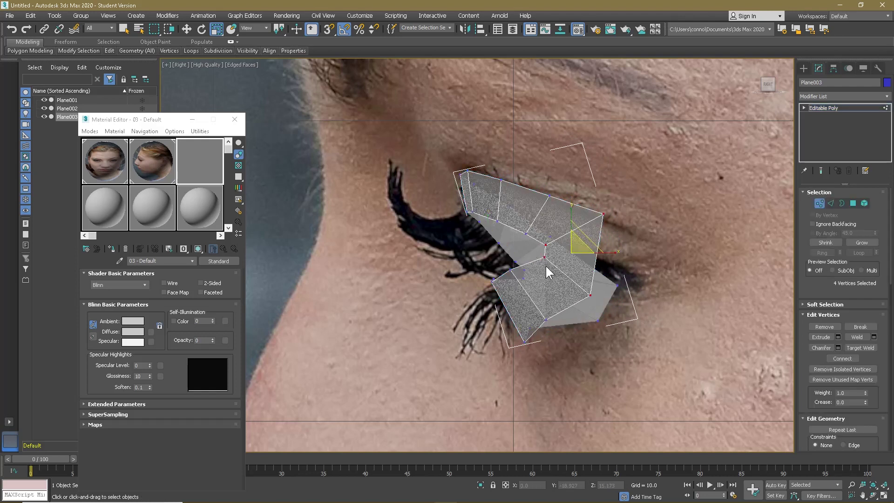
click(189, 27)
drag(601, 253, 627, 257)
drag(599, 229, 598, 241)
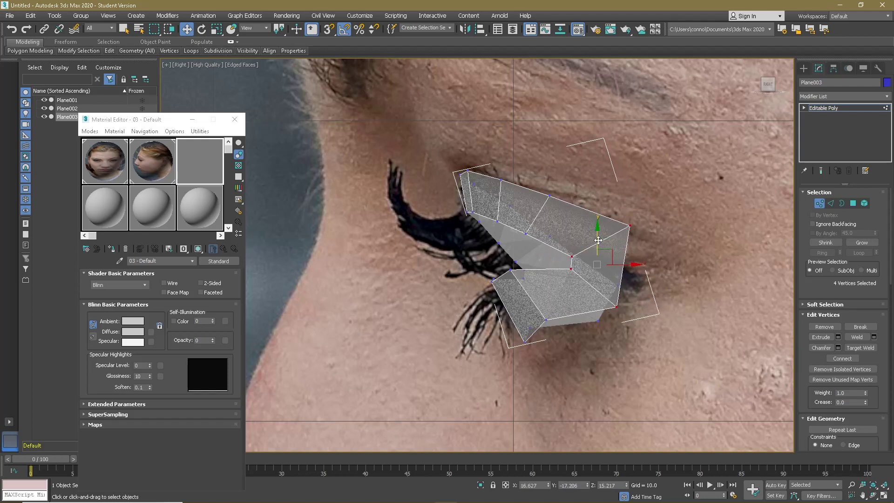
- Switch the right viewport to Standard quality and back to High Quality
click(526, 233)
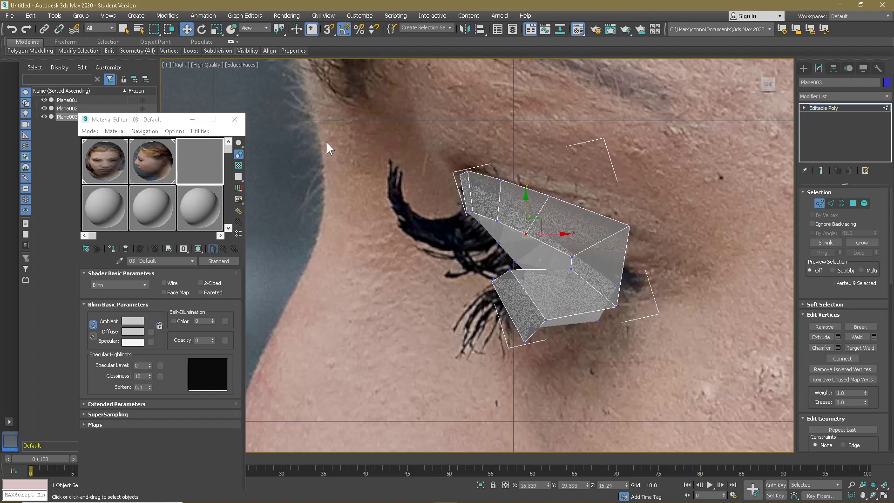
click(206, 64)
click(224, 99)
scroll(566, 273, up, 2)
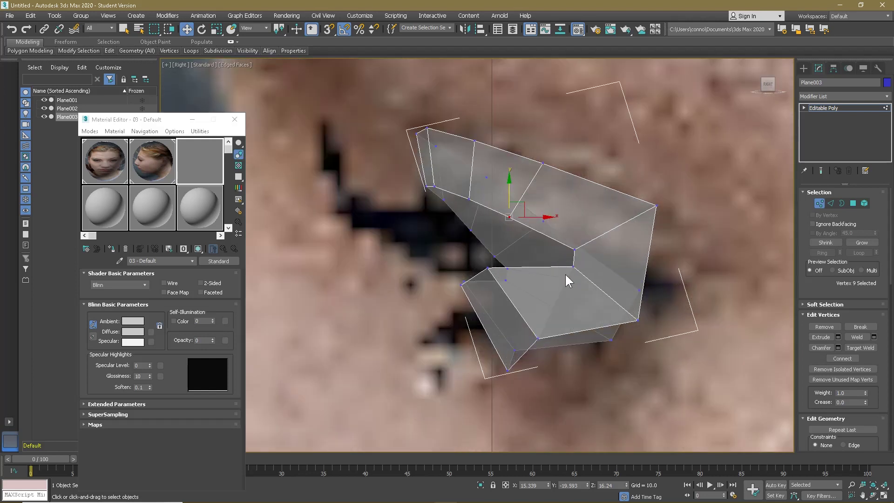
drag(567, 266, 594, 248)
click(656, 205)
click(198, 64)
click(223, 89)
- Raise the upper outer-corner vertex of the eye ring slightly in the right view
scroll(576, 228, down, 1)
drag(563, 171, 566, 178)
click(638, 214)
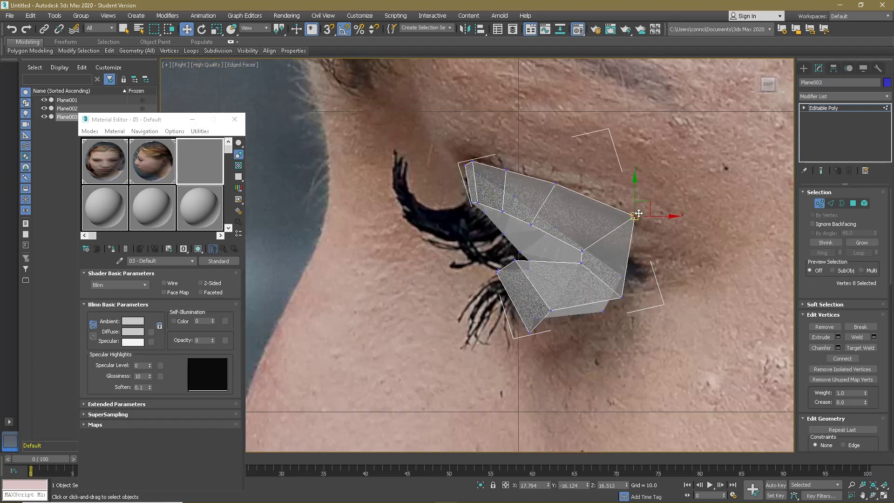
drag(647, 203, 647, 196)
click(622, 297)
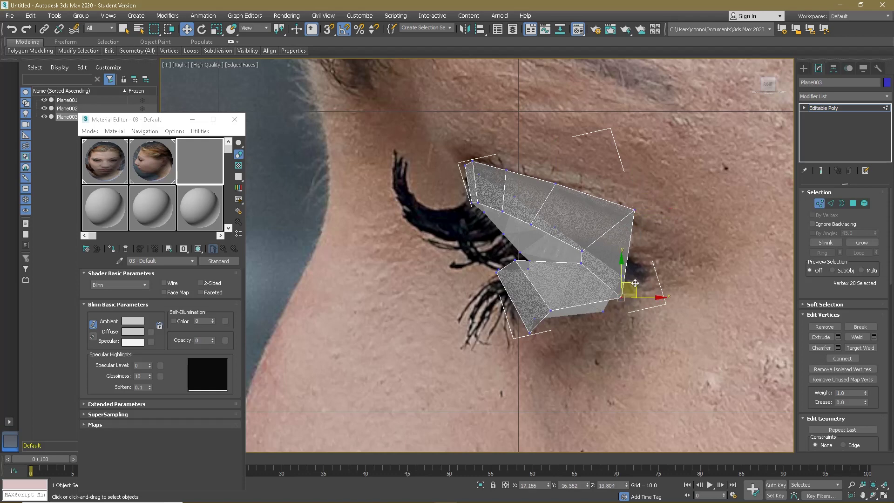
- Shift two vertices near the outer corner outward by about 0.4 along X to smooth the ring's curve
scroll(634, 281, down, 5)
alt+middle_drag(634, 281, 612, 273)
drag(584, 257, 609, 259)
alt+middle_drag(603, 266, 583, 163)
drag(609, 253, 618, 251)
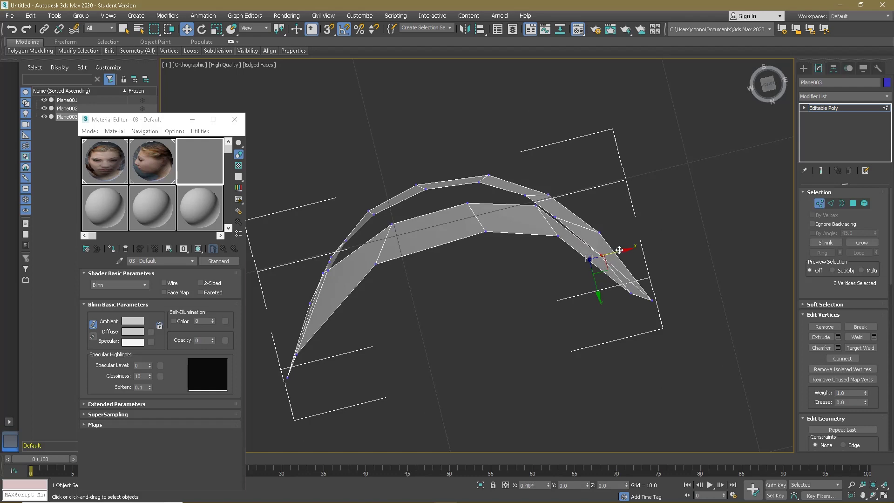
- Raise the inner lower-lid vertex near the outer corner by about 0.18 and pull the outer corner's inner vertices inward in the front view
alt+middle_drag(625, 228, 538, 296)
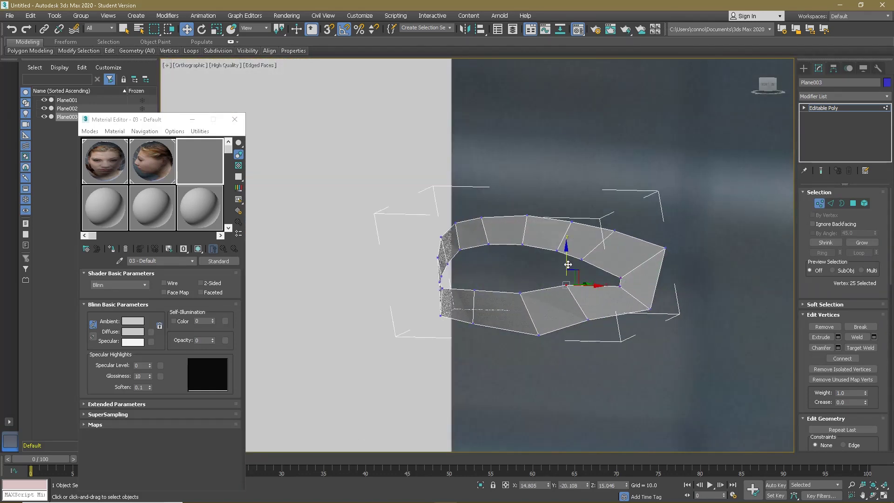
key(f)
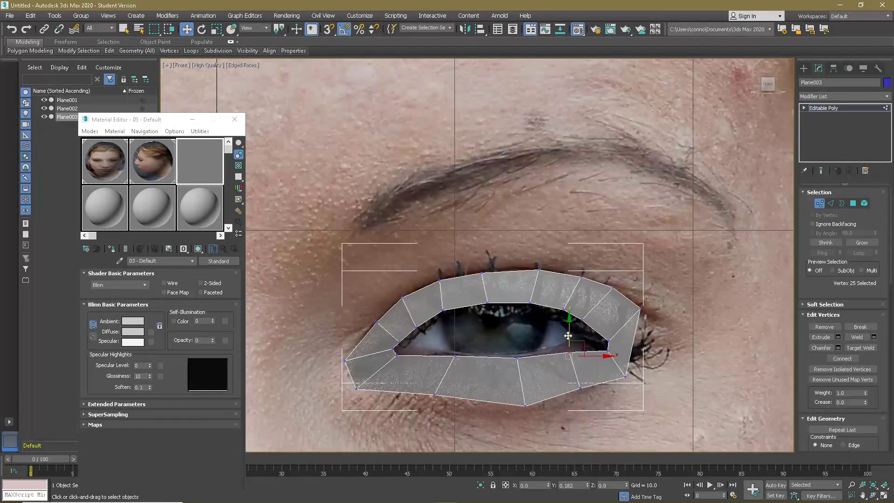
drag(568, 336, 568, 331)
drag(583, 358, 616, 334)
drag(617, 337, 600, 328)
click(582, 320)
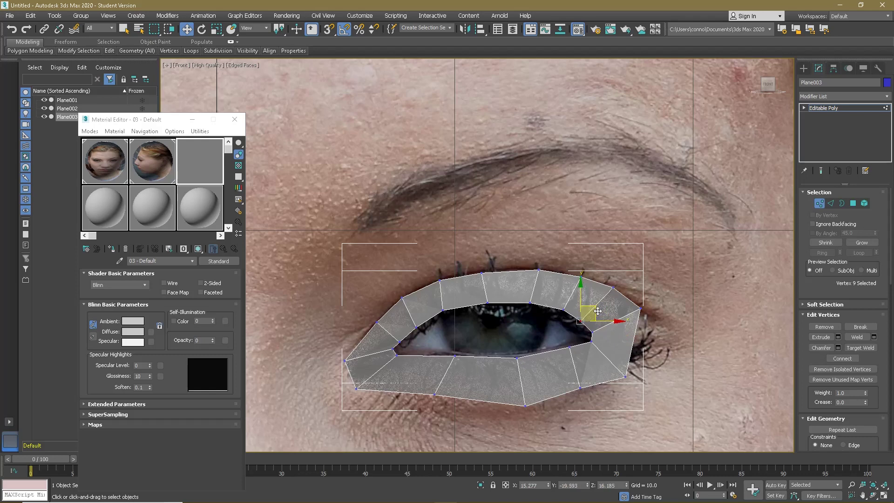
- Check the ring from the side and below, and shift the lower outer-corner vertex inward by about 0.4 along X
drag(390, 369, 409, 337)
alt+middle_drag(545, 337, 458, 350)
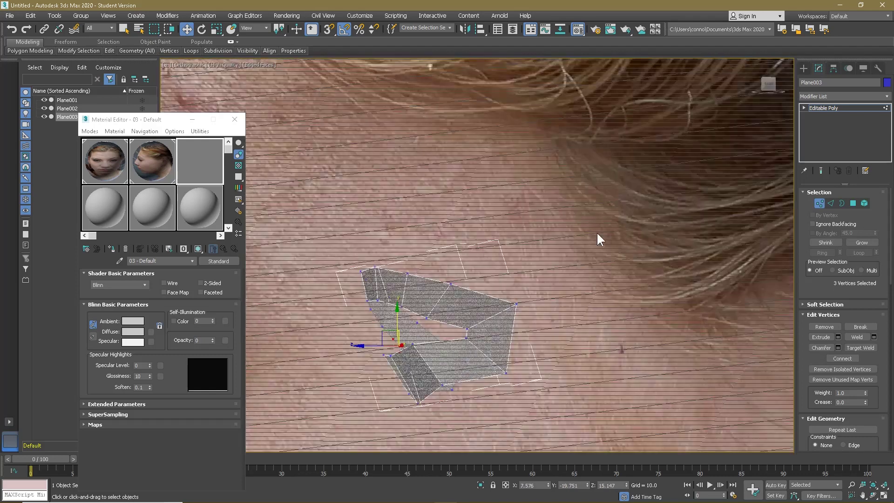
click(765, 88)
middle_drag(425, 389, 450, 344)
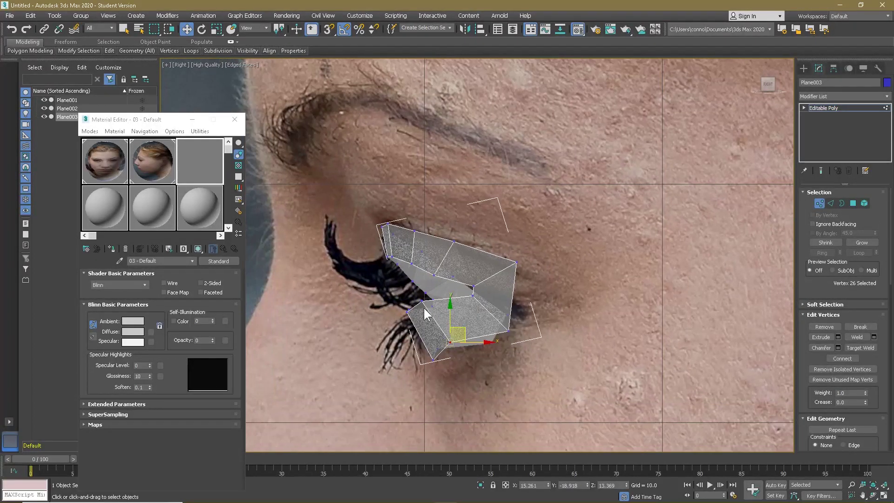
alt+middle_drag(456, 289, 500, 341)
alt+middle_drag(492, 298, 459, 317)
click(480, 345)
alt+middle_drag(479, 347, 482, 350)
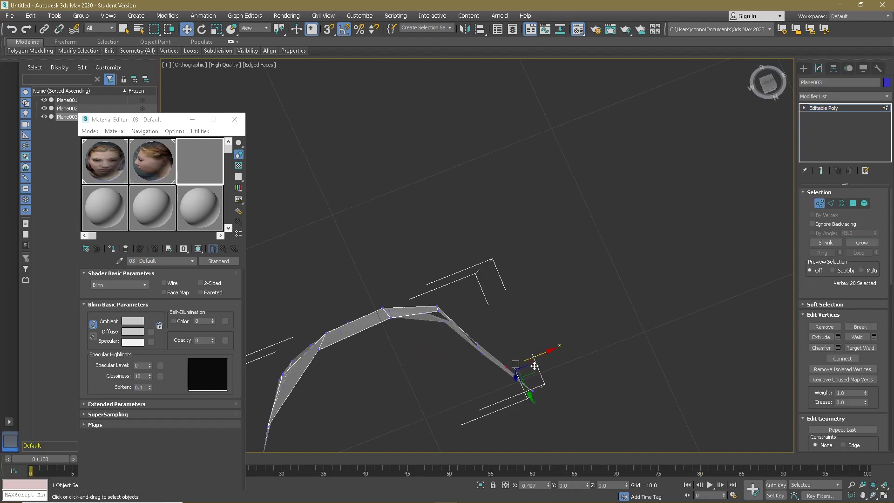
alt+middle_drag(534, 367, 523, 422)
- Connect the full ring of cross edges with a new edge loop and move the loop about -0.17 along Y
scroll(498, 326, down, 5)
alt+middle_drag(498, 326, 532, 258)
key(2)
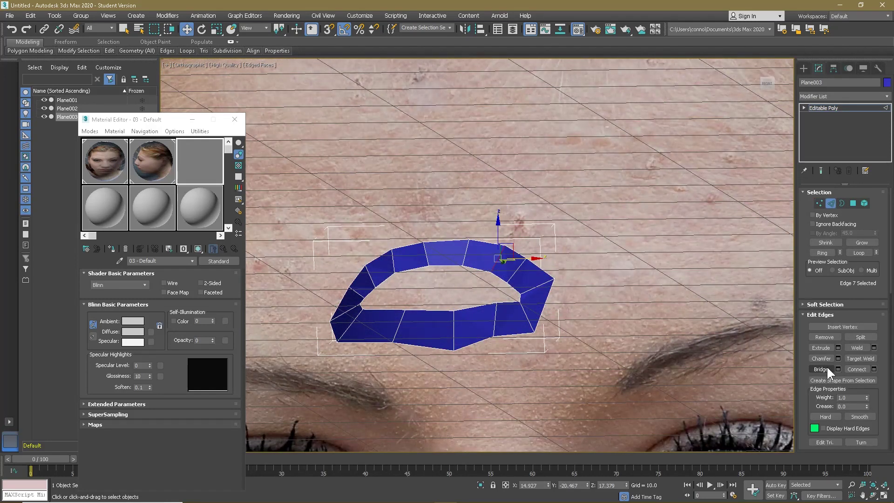
click(830, 255)
click(861, 369)
alt+middle_drag(609, 320, 465, 293)
drag(465, 292, 468, 292)
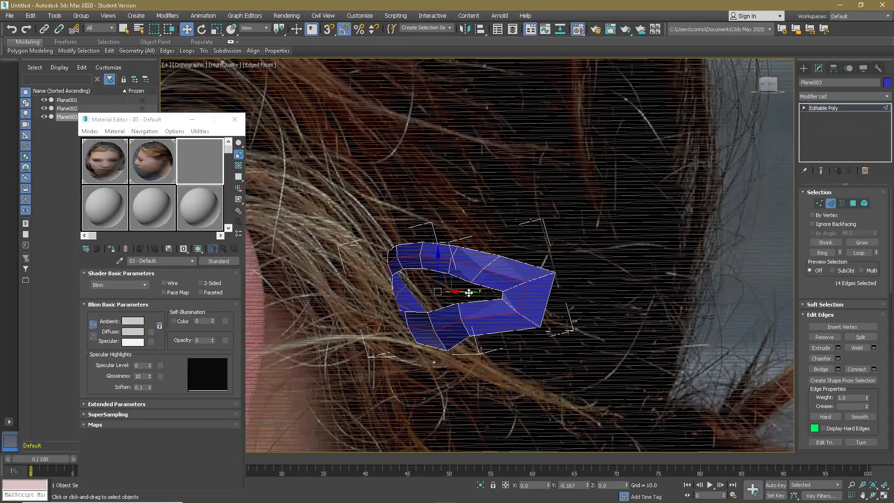
- Extrude the eye ring's outer border outward by scaling it into a new band of polygons
alt+middle_drag(469, 293, 428, 266)
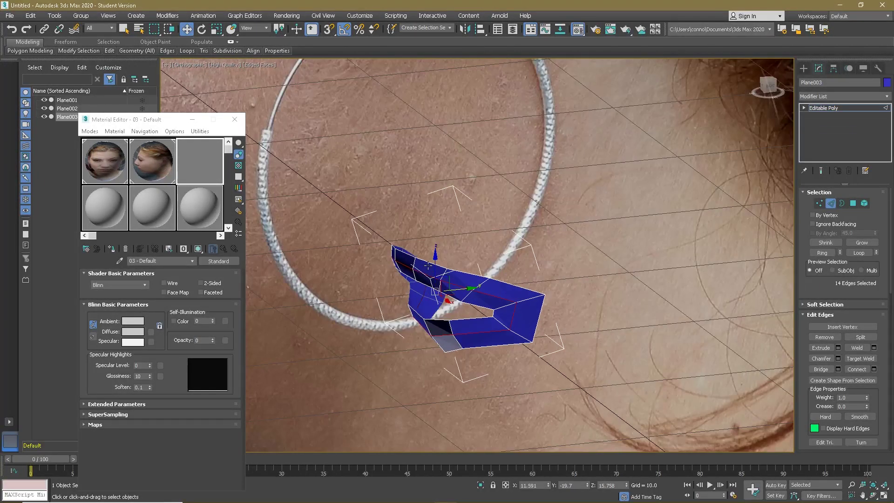
click(214, 32)
drag(446, 288, 447, 268)
alt+middle_drag(447, 268, 559, 216)
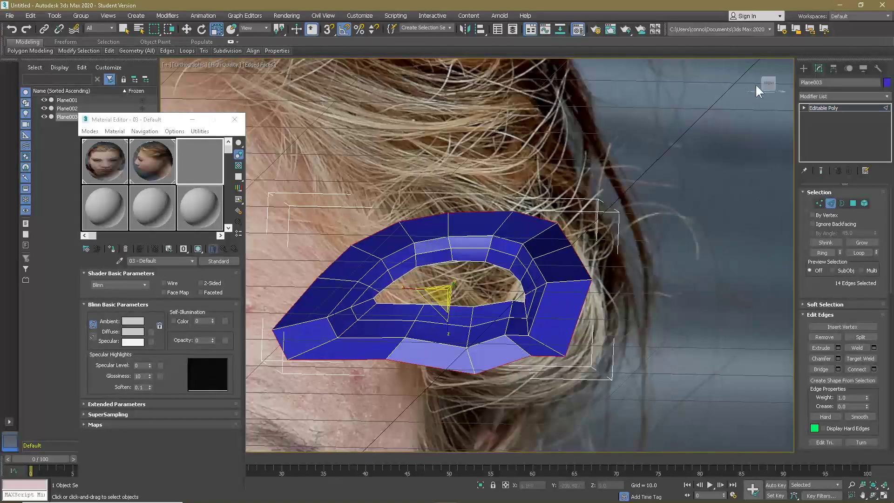
click(770, 84)
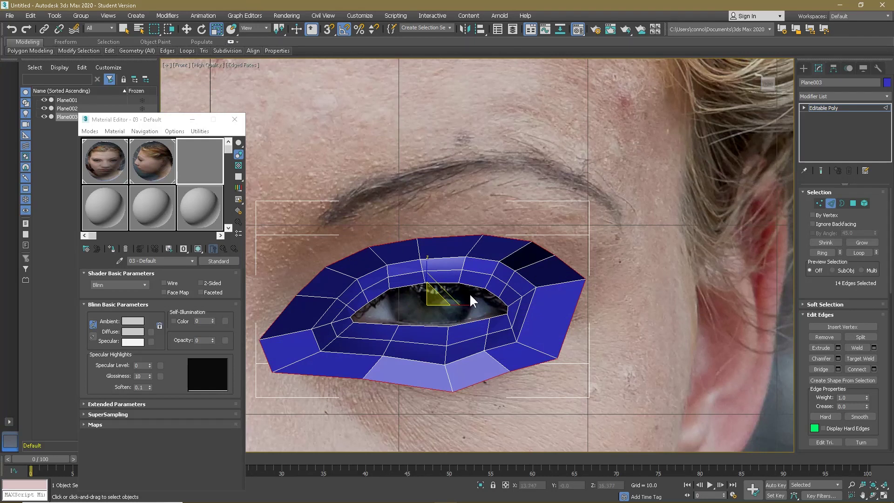
- Scale the new outer border taller towards the eyebrow and slightly wider in the front view
drag(424, 262, 429, 240)
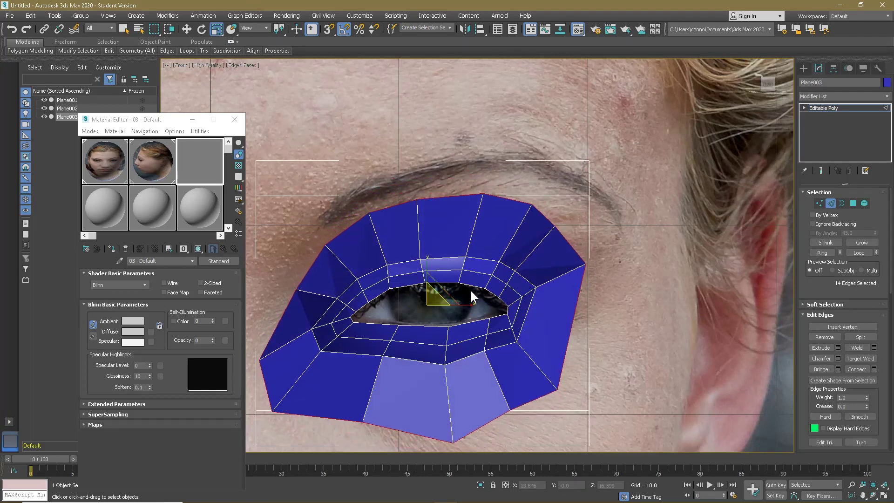
mouse_move(471, 304)
mouse_down()
mouse_move(490, 303)
mouse_move(472, 303)
mouse_up()
drag(428, 269, 428, 262)
mouse_move(465, 305)
mouse_down()
mouse_move(479, 305)
mouse_move(471, 305)
mouse_up()
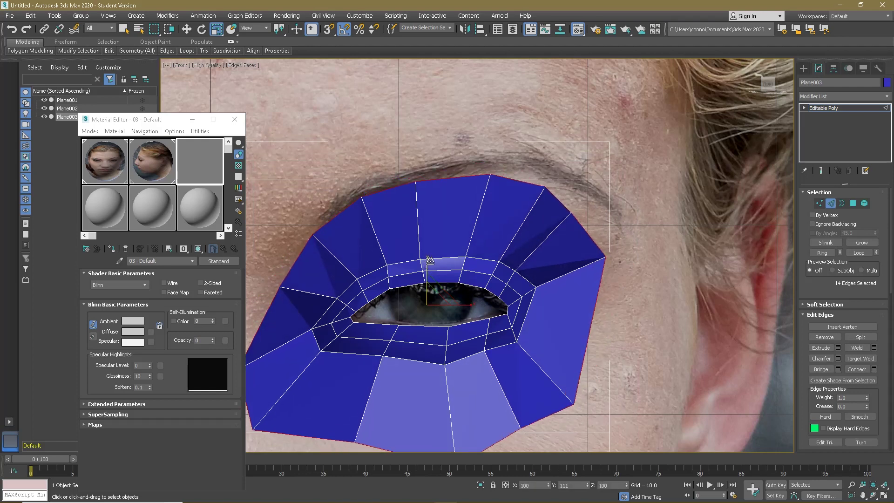
- Select two vertices on the upper lid near the outer corner of the extended eye mesh
scroll(467, 261, down, 5)
key(alt+x)
alt+middle_drag(469, 259, 567, 275)
scroll(505, 267, up, 5)
mouse_move(504, 267)
alt+middle_down()
mouse_move(464, 261)
mouse_move(426, 213)
mouse_move(481, 223)
mouse_move(497, 268)
alt+middle_up()
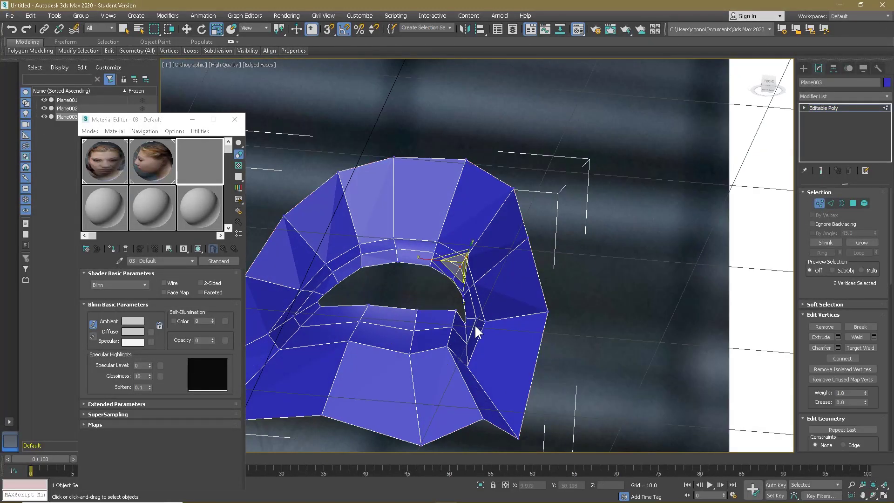